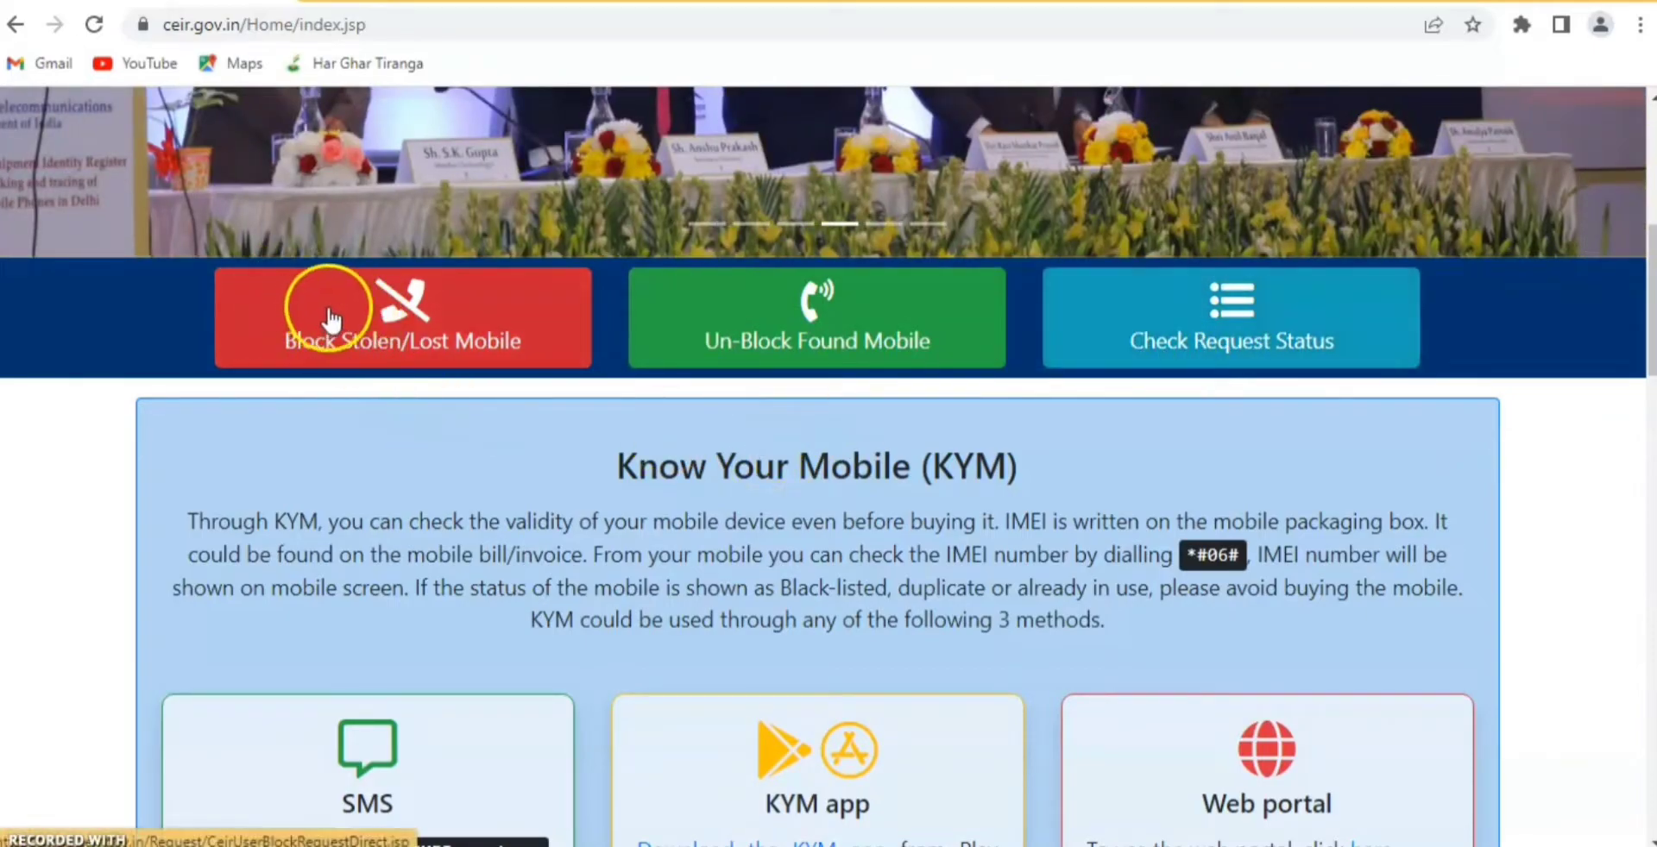
# - Open the request form for blocking a lost or stolen mobile and examine its device information fields
pyautogui.click(377, 355)
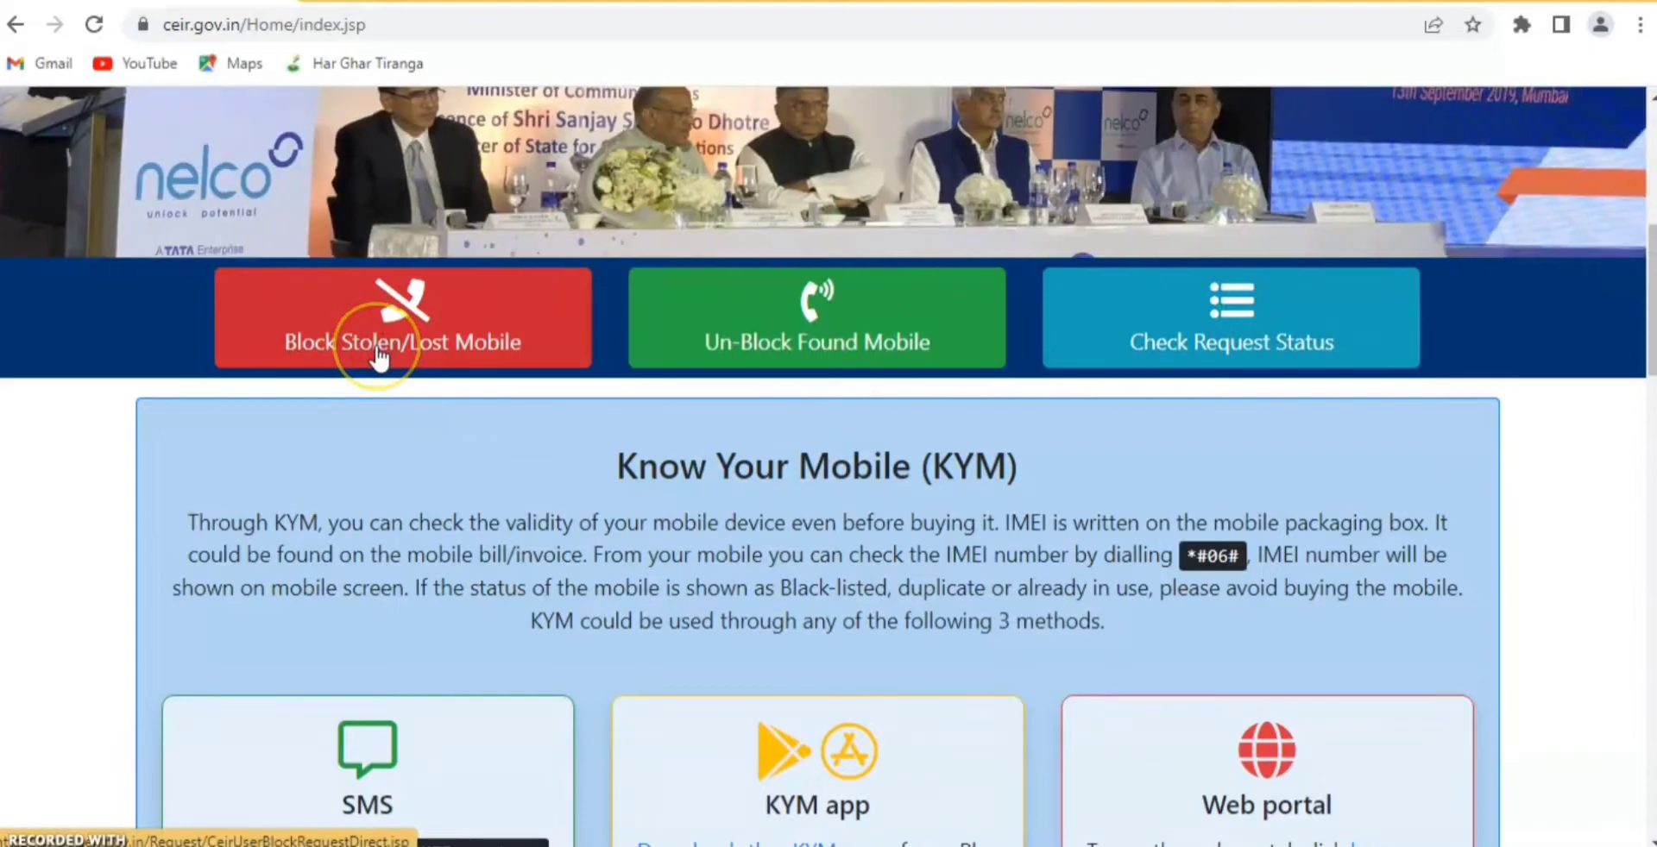
pyautogui.click(354, 332)
pyautogui.click(336, 321)
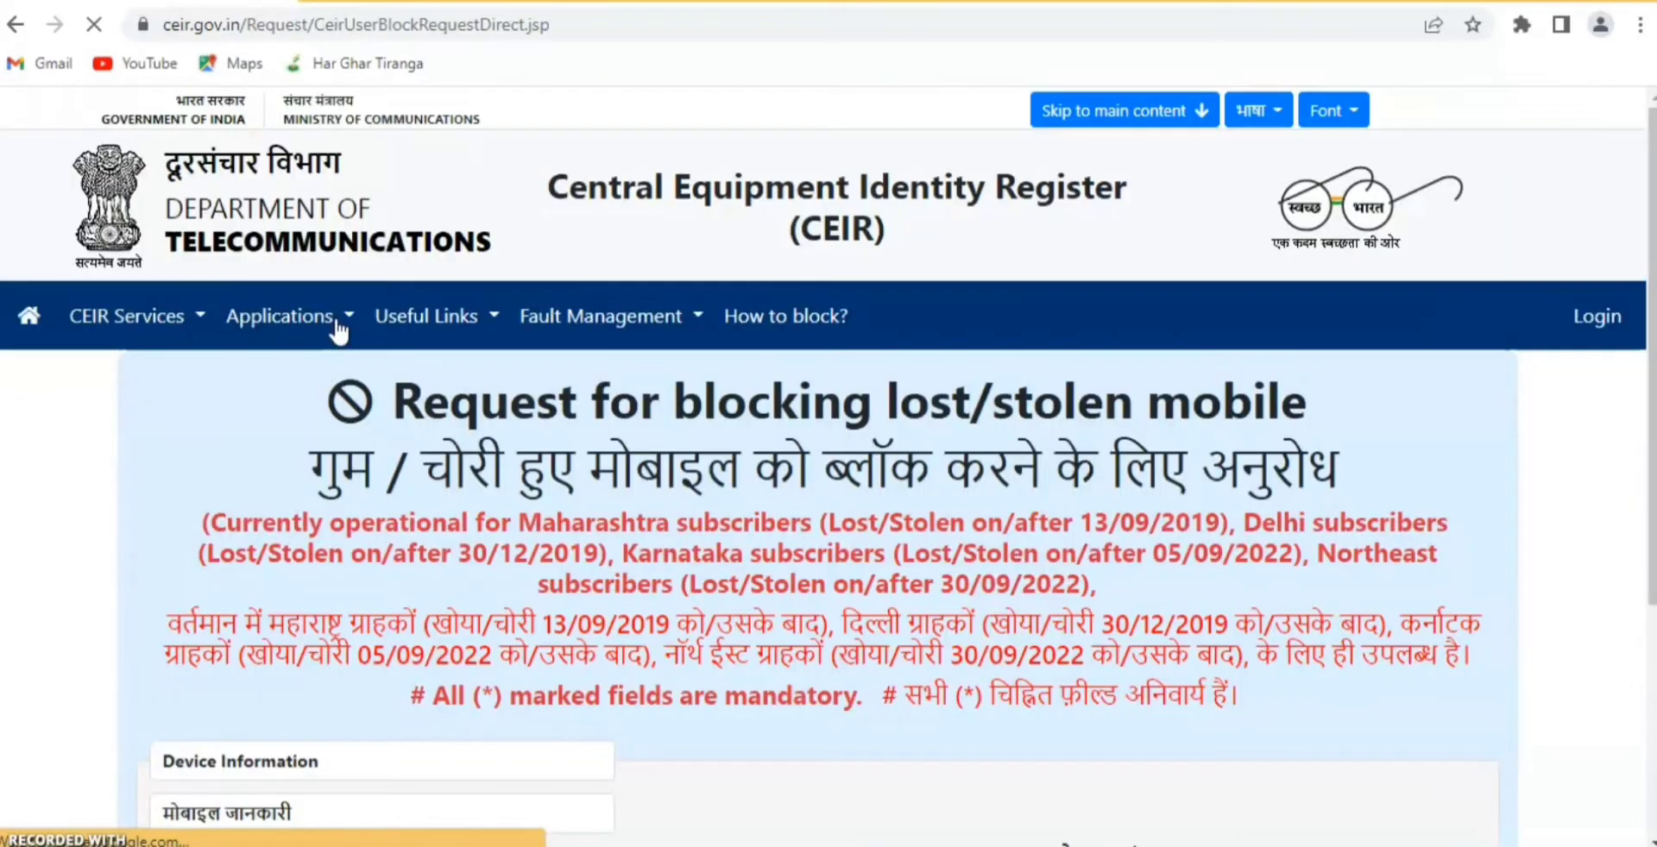
pyautogui.click(1280, 420)
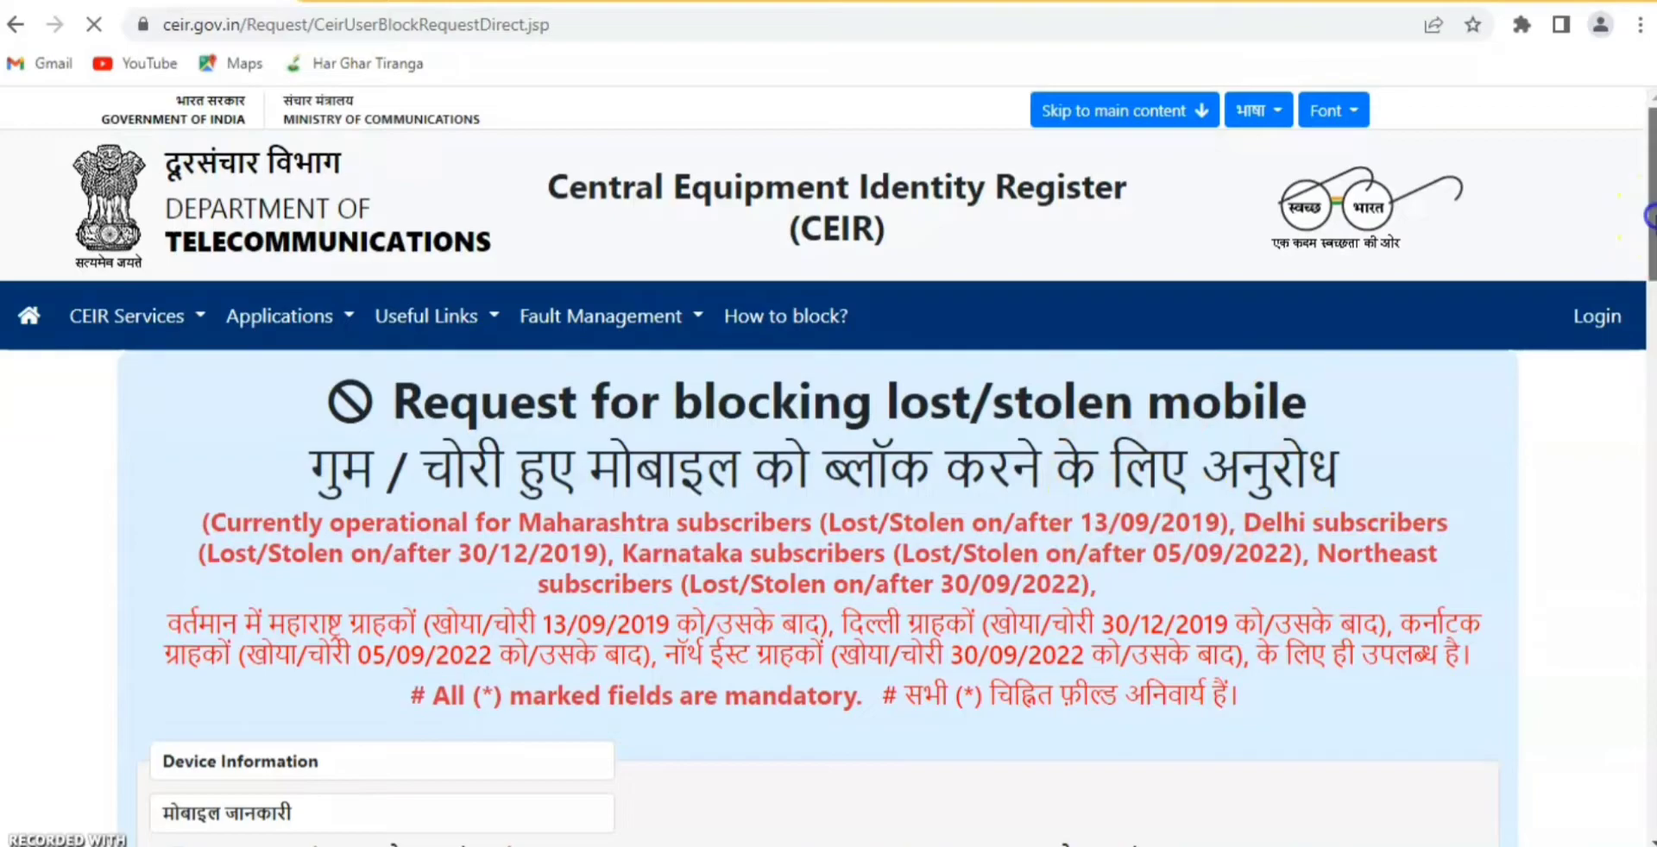
pyautogui.scroll(-3, 1649, 216)
pyautogui.click(893, 319)
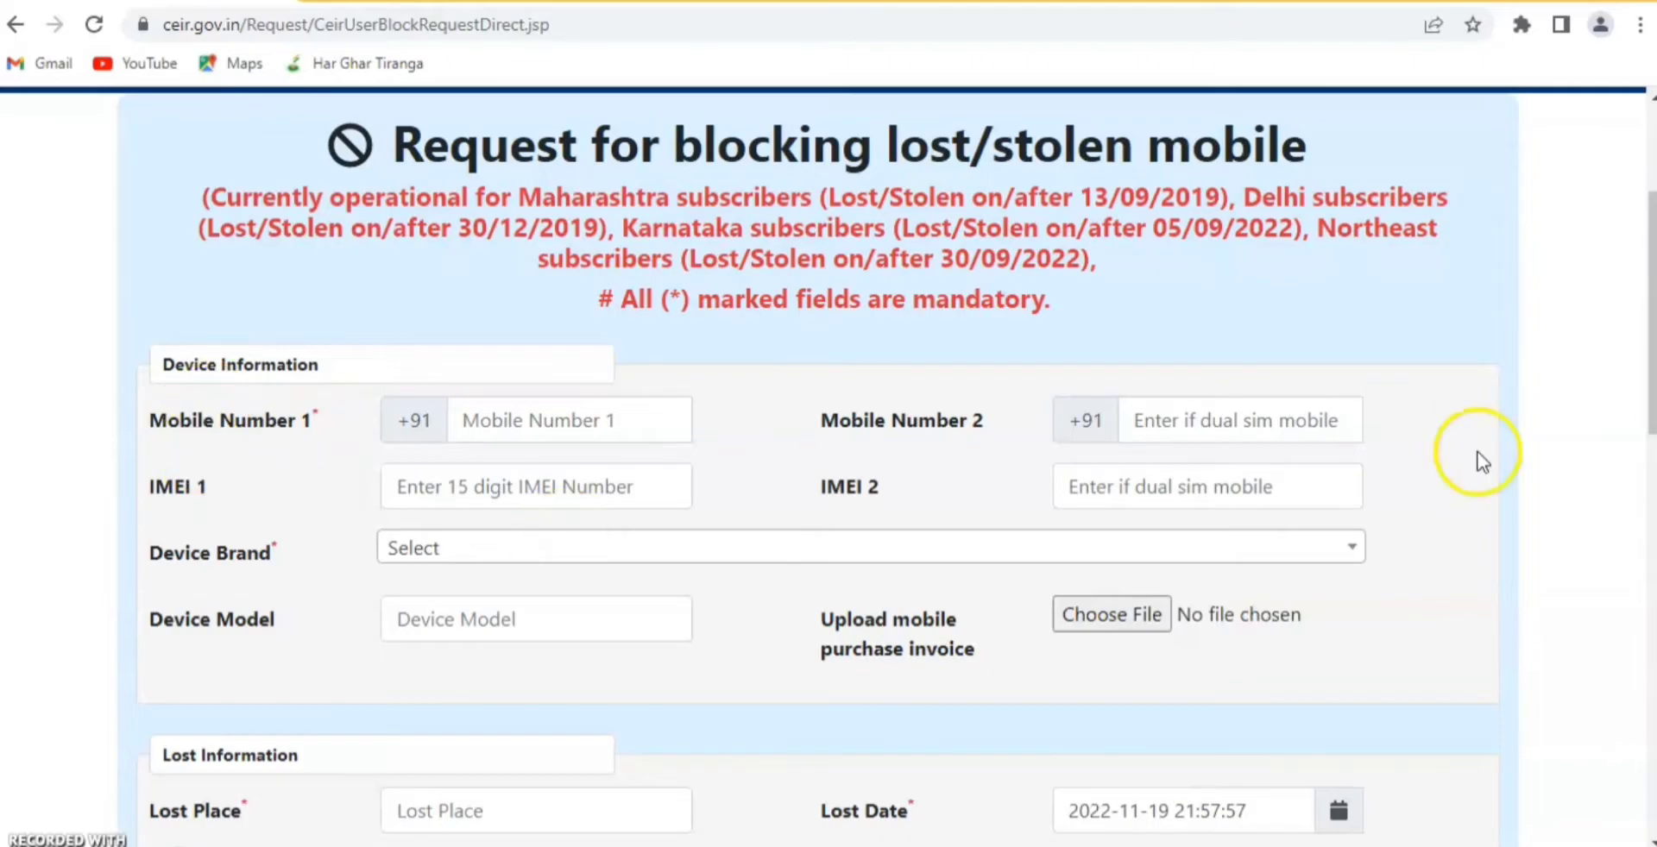
pyautogui.moveTo(1650, 293); pyautogui.dragTo(1650, 370)
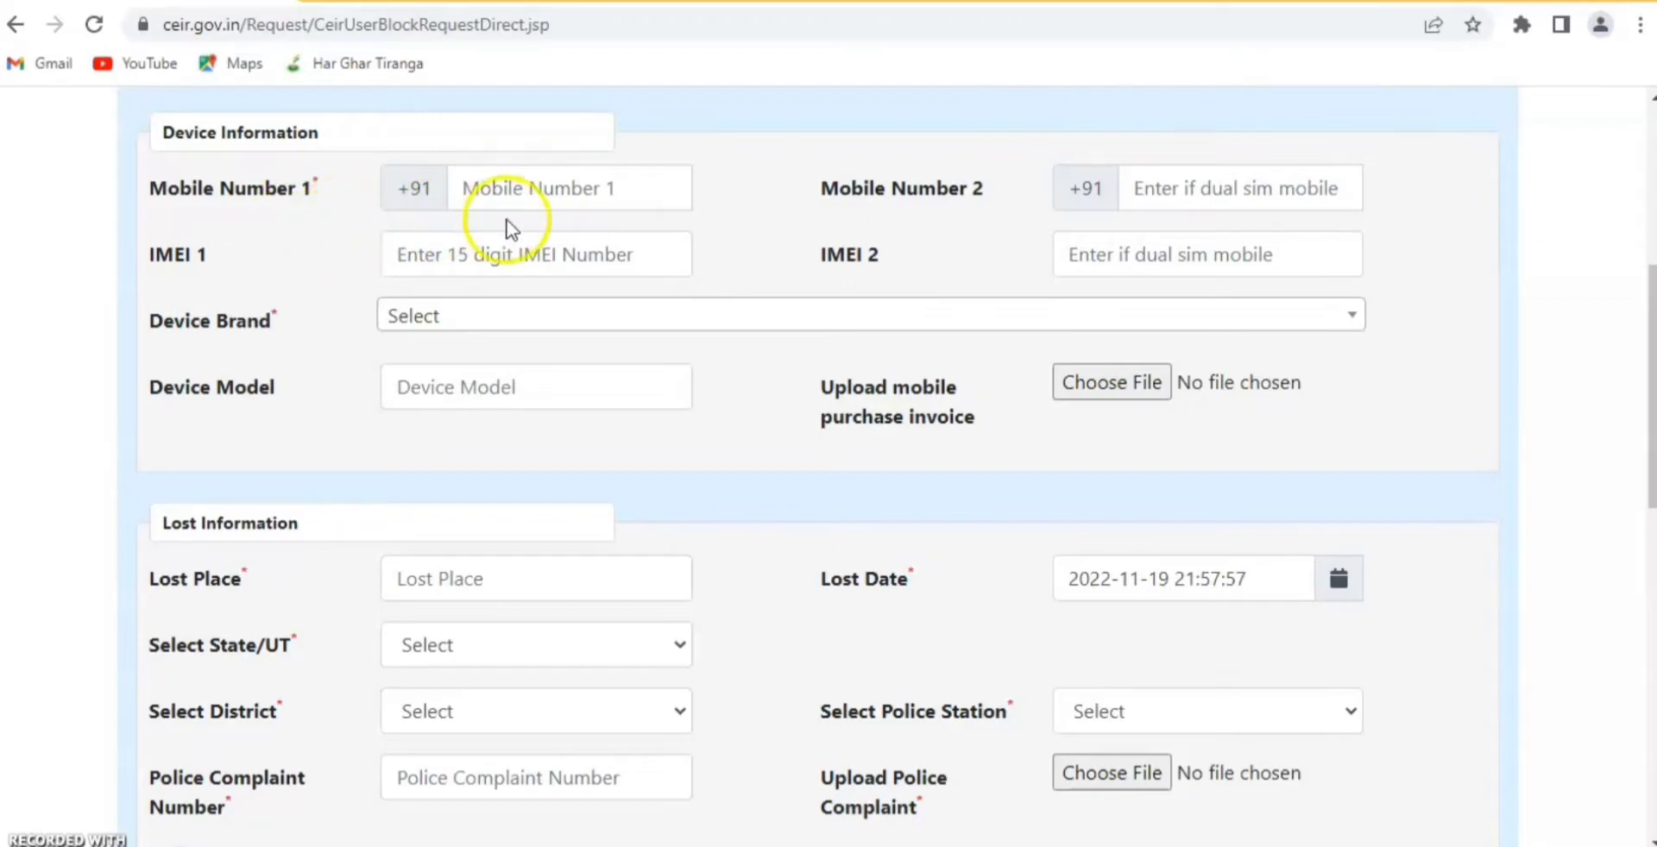
pyautogui.moveTo(518, 188)
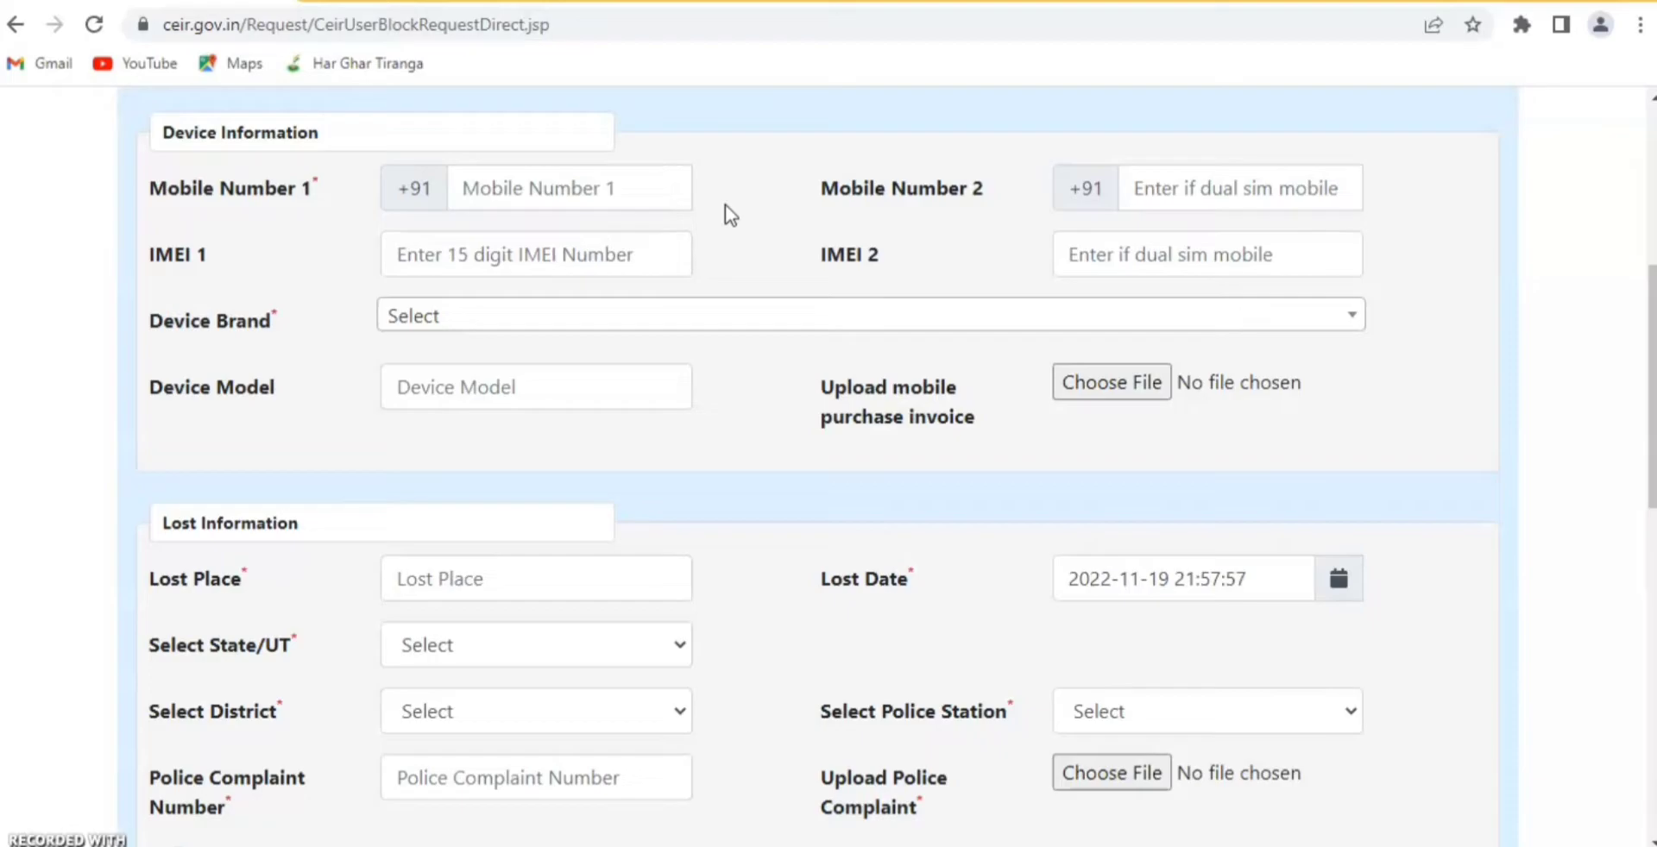
pyautogui.moveTo(684, 178)
# - Search the device brand options for "realme" and close the list without choosing a brand
pyautogui.click(525, 328)
pyautogui.click(524, 327)
pyautogui.click(486, 325)
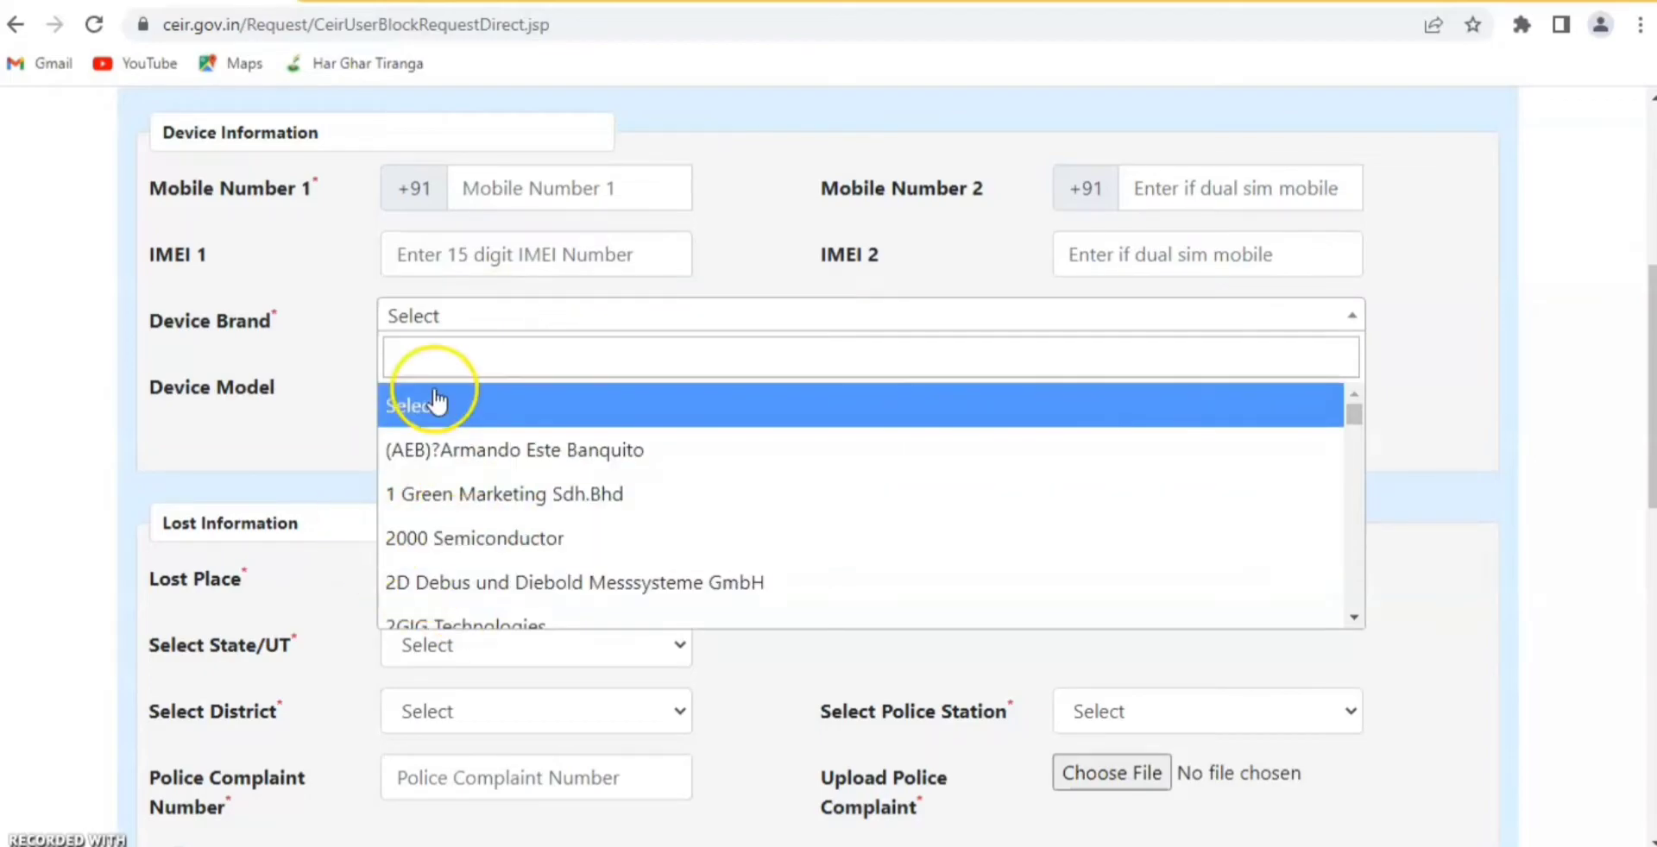
pyautogui.click(440, 357)
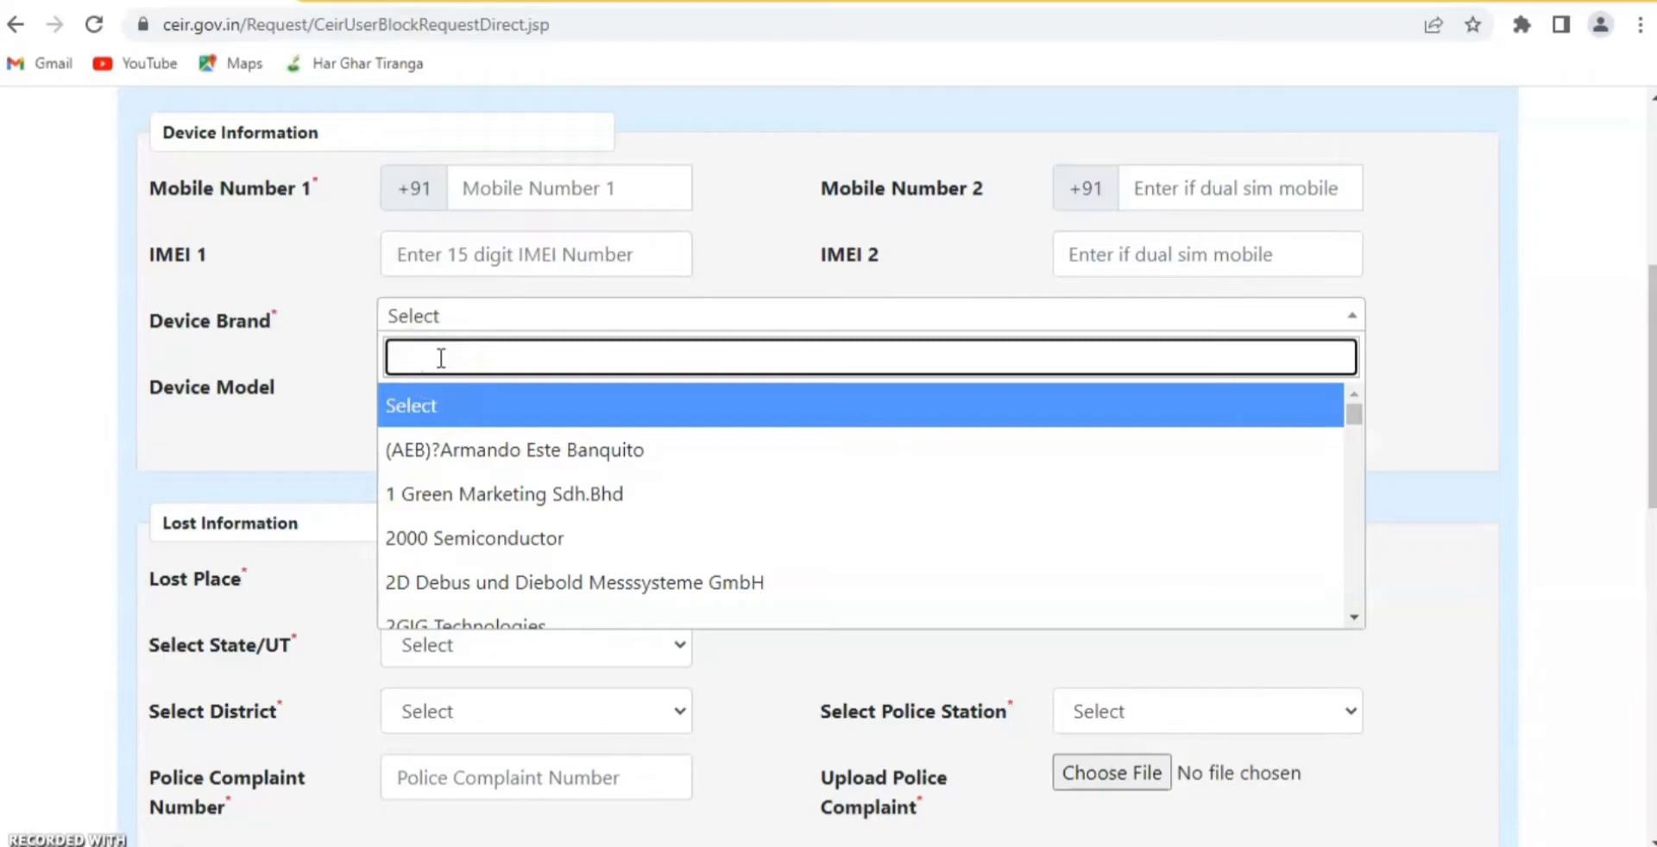
pyautogui.write('ream')
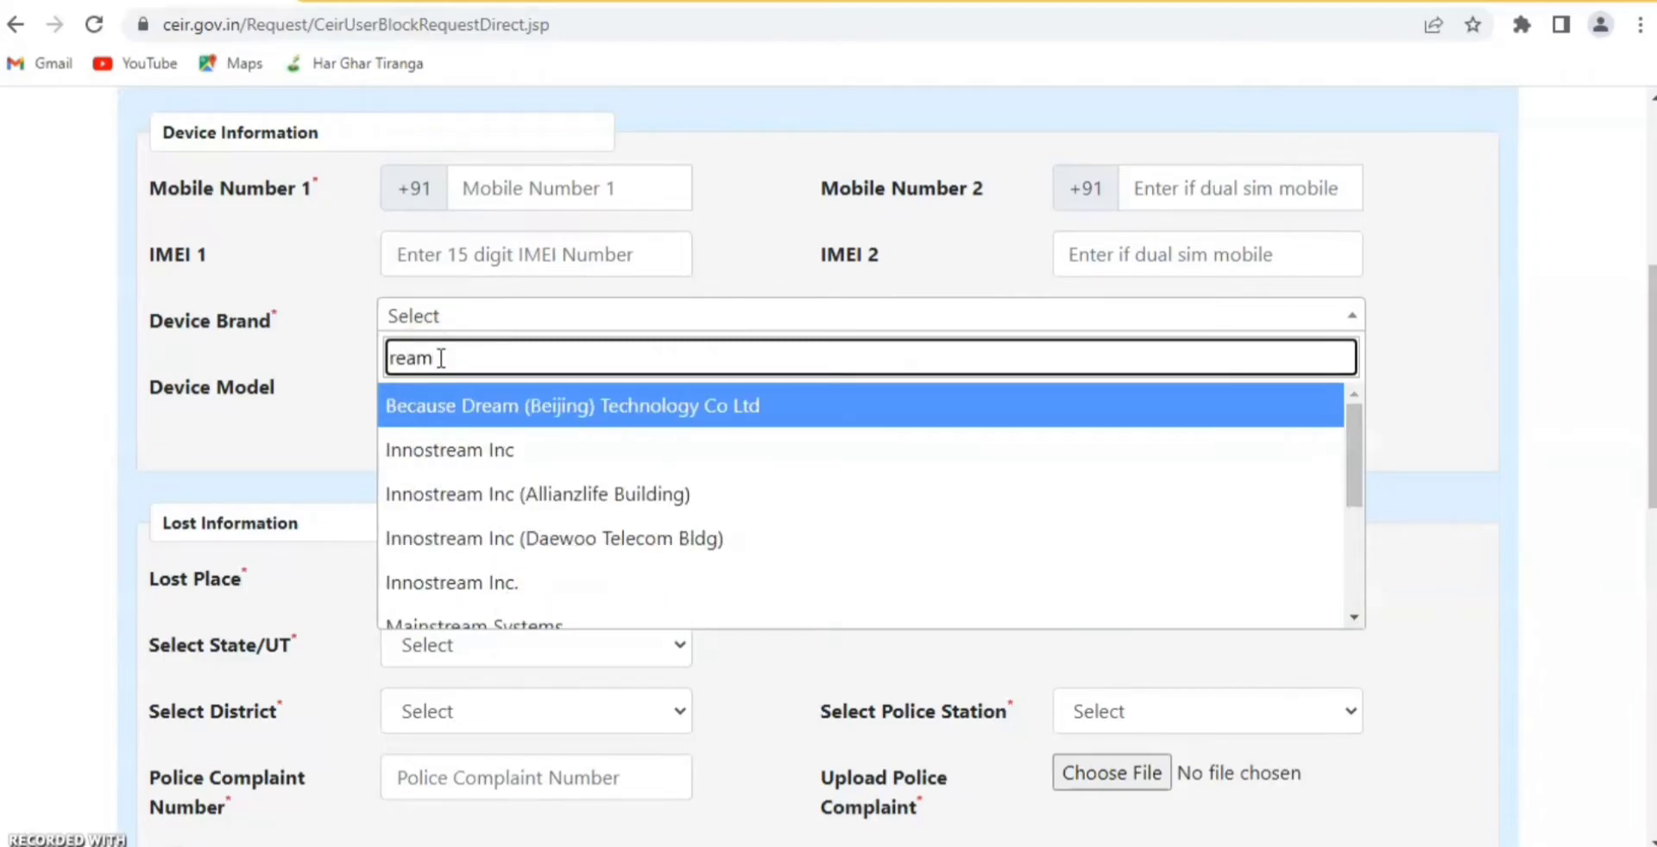
pyautogui.press('BackSpace')
pyautogui.write('lme')
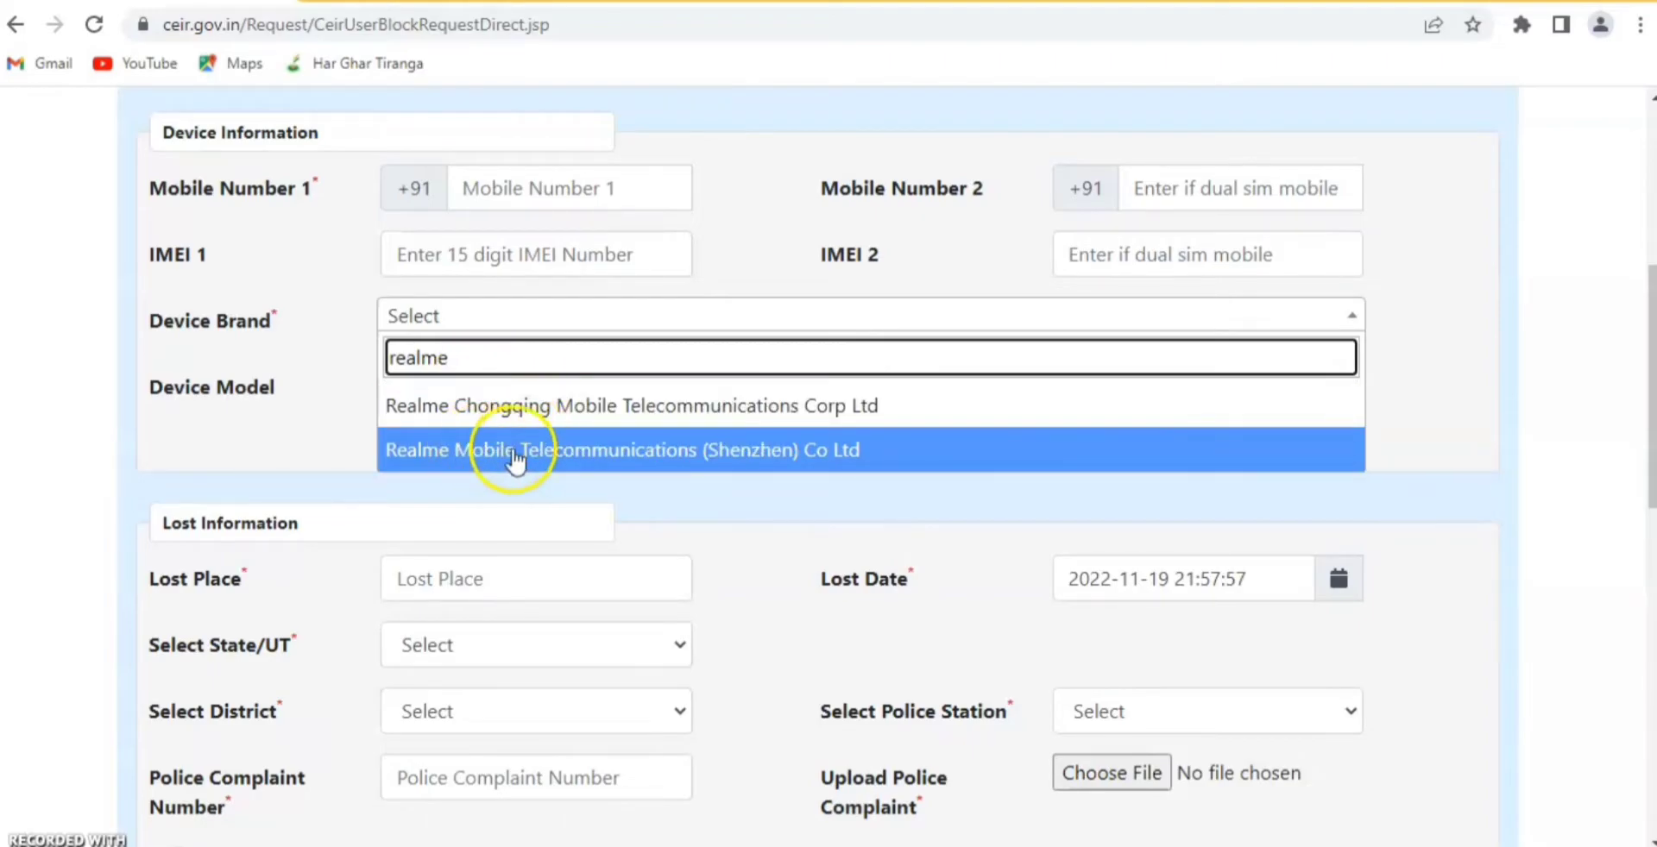
pyautogui.click(292, 424)
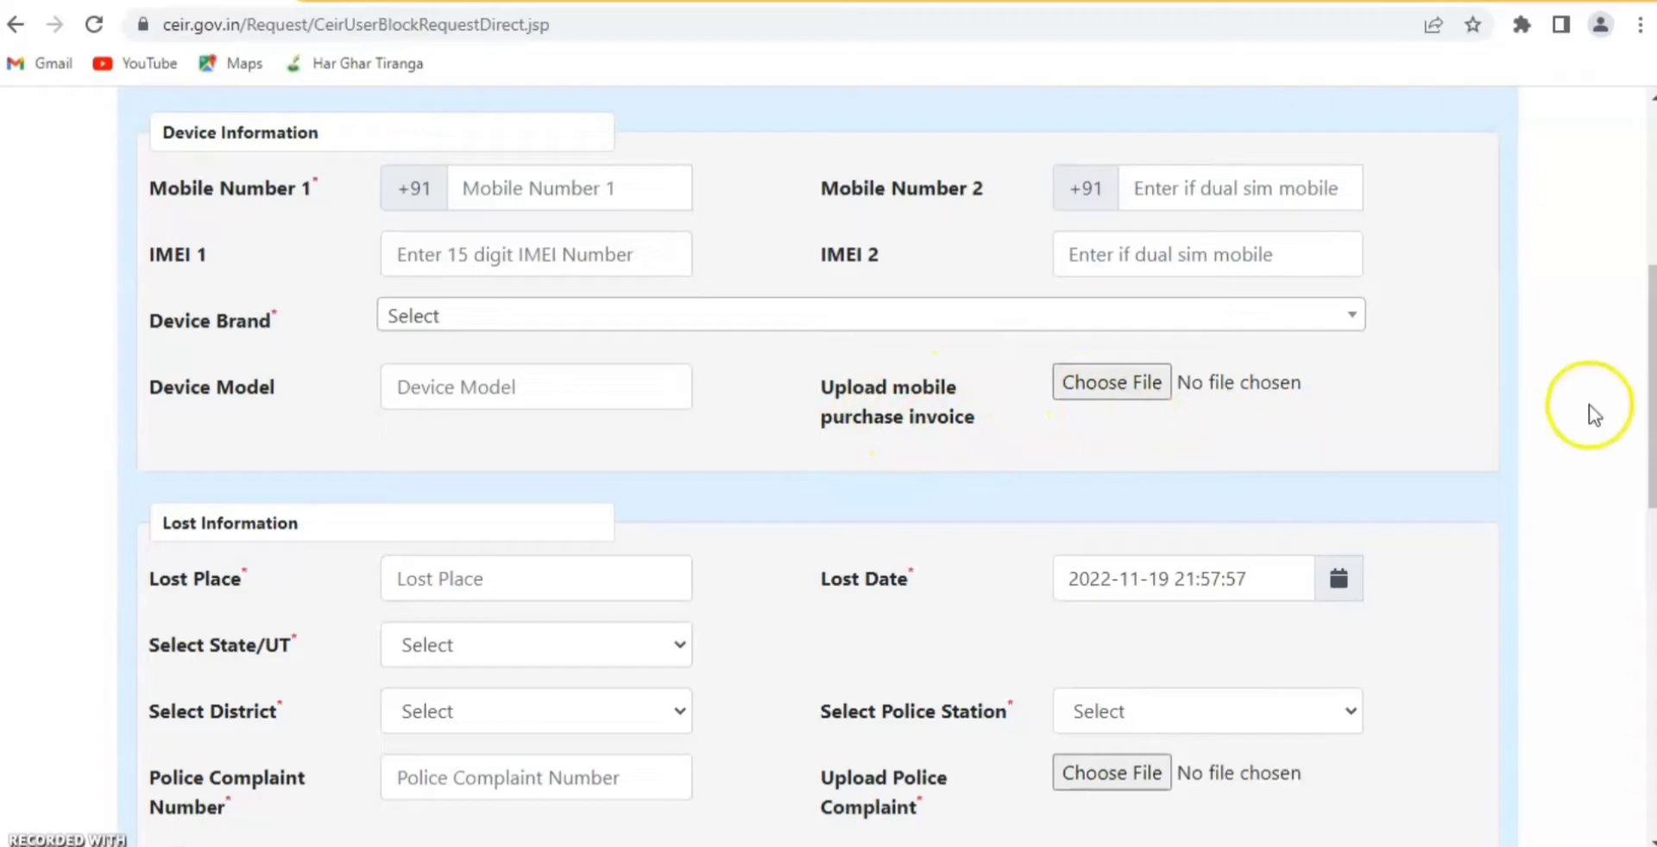
# - Review the form's lost information, owner information and declaration sections, including the accepted identity document types
pyautogui.moveTo(1648, 414); pyautogui.dragTo(1644, 530)
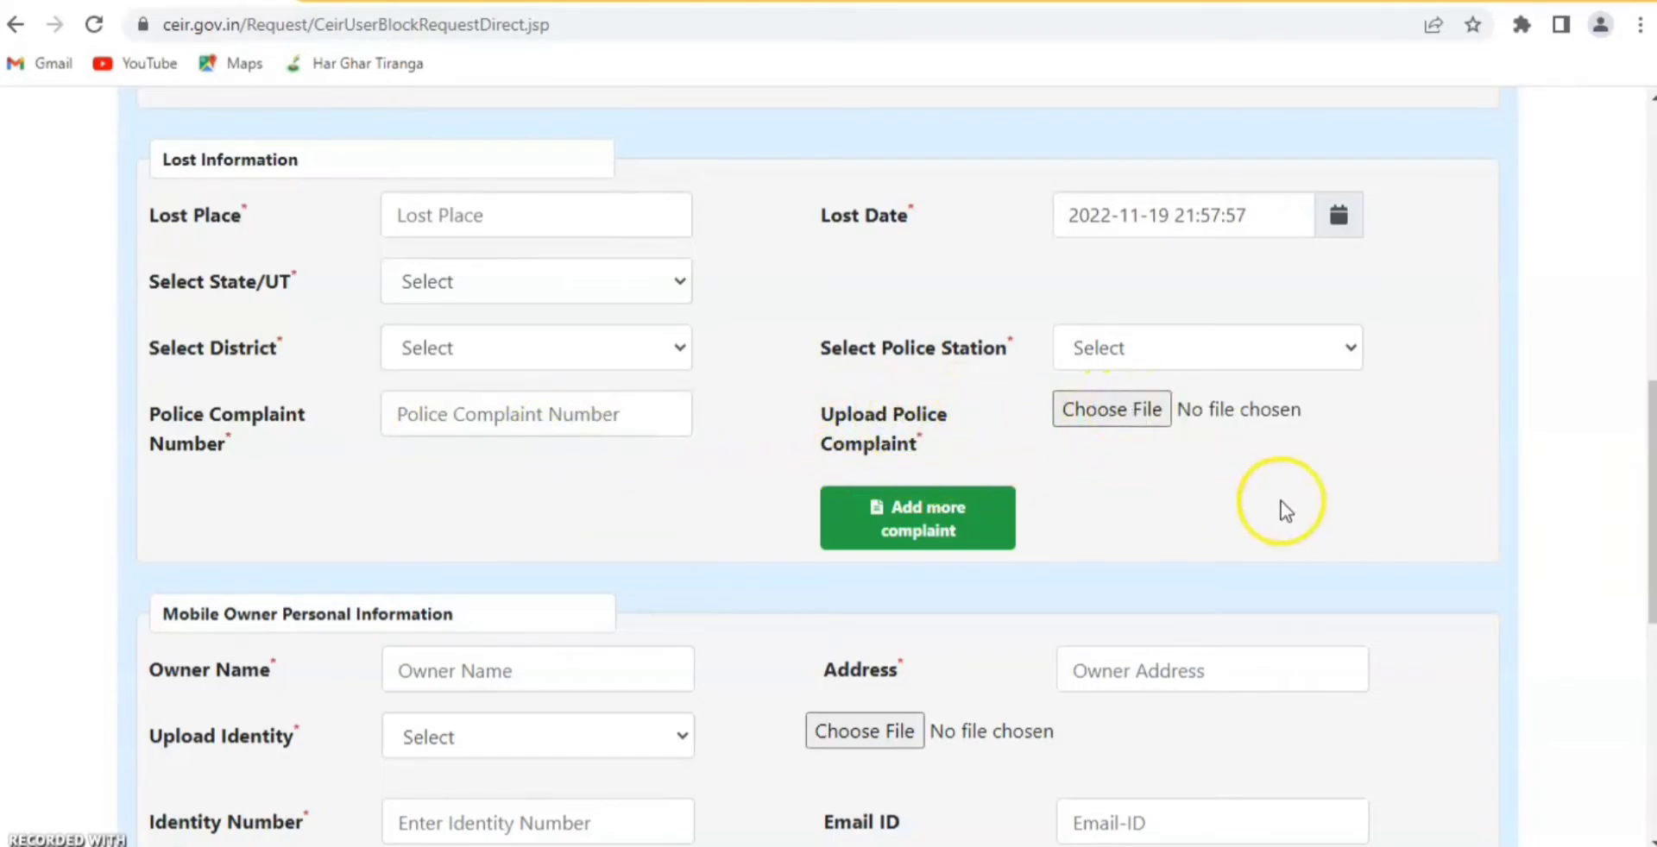
pyautogui.moveTo(1640, 492); pyautogui.dragTo(1650, 576)
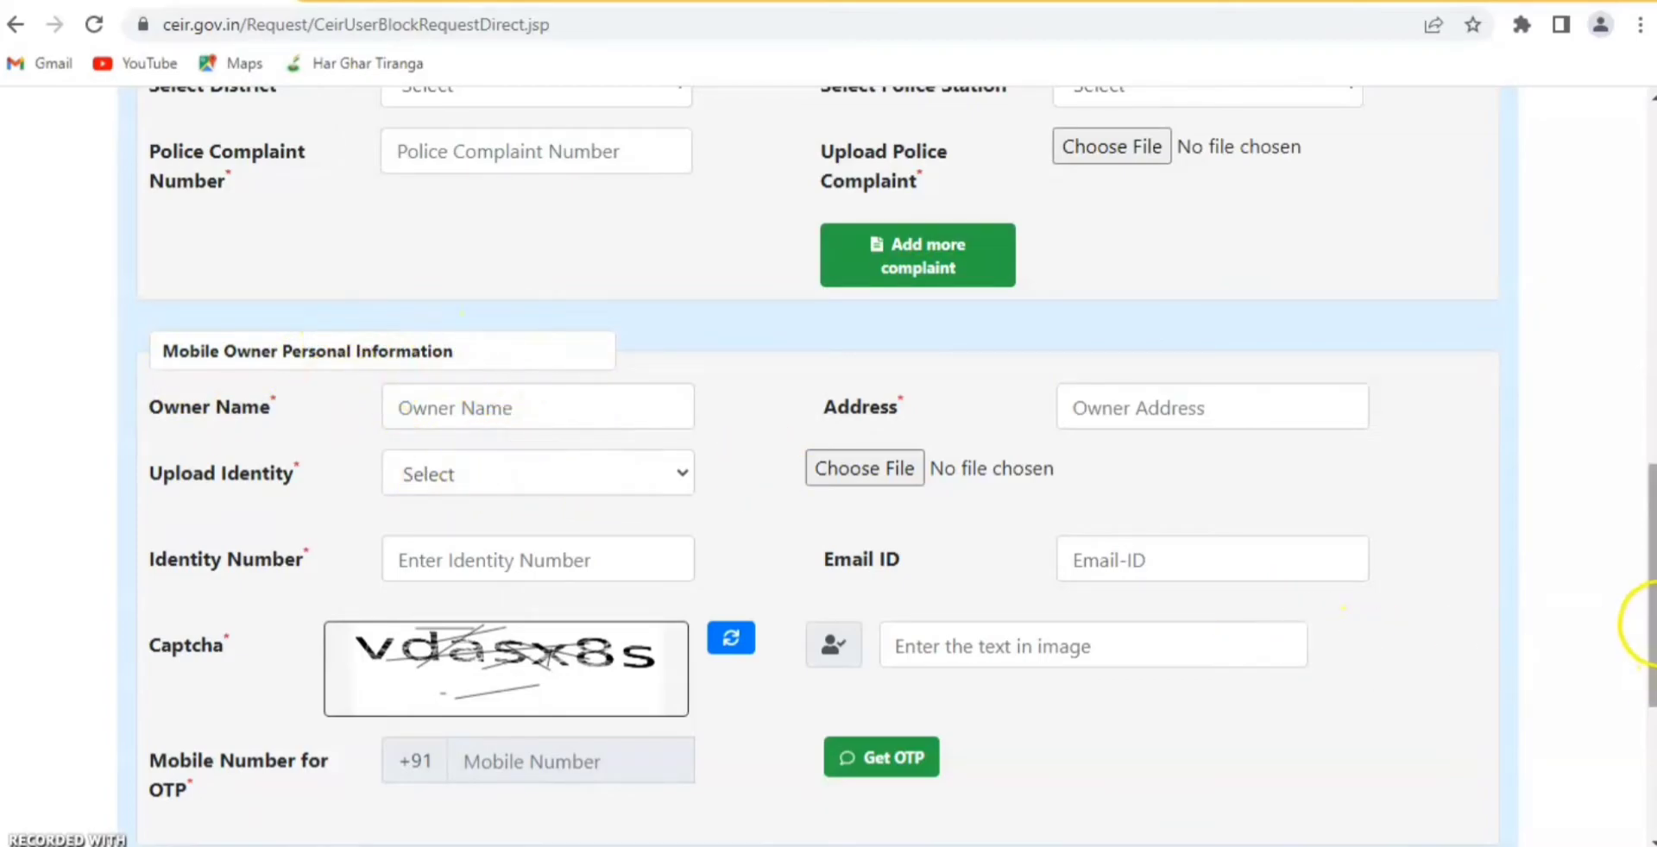
pyautogui.moveTo(1650, 623); pyautogui.dragTo(1650, 690)
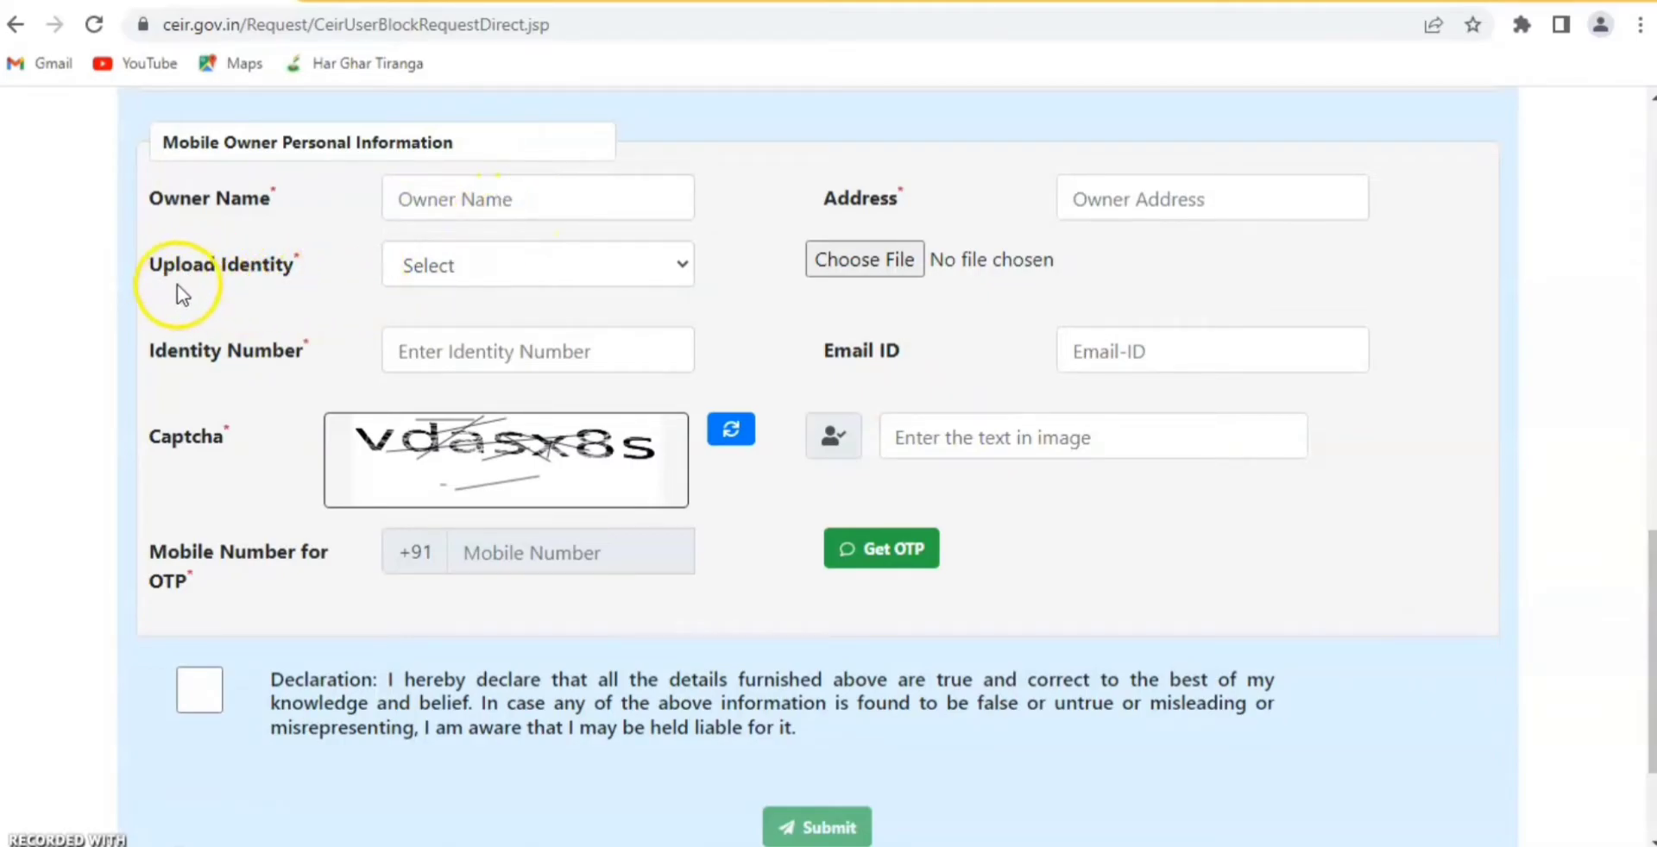
pyautogui.click(498, 259)
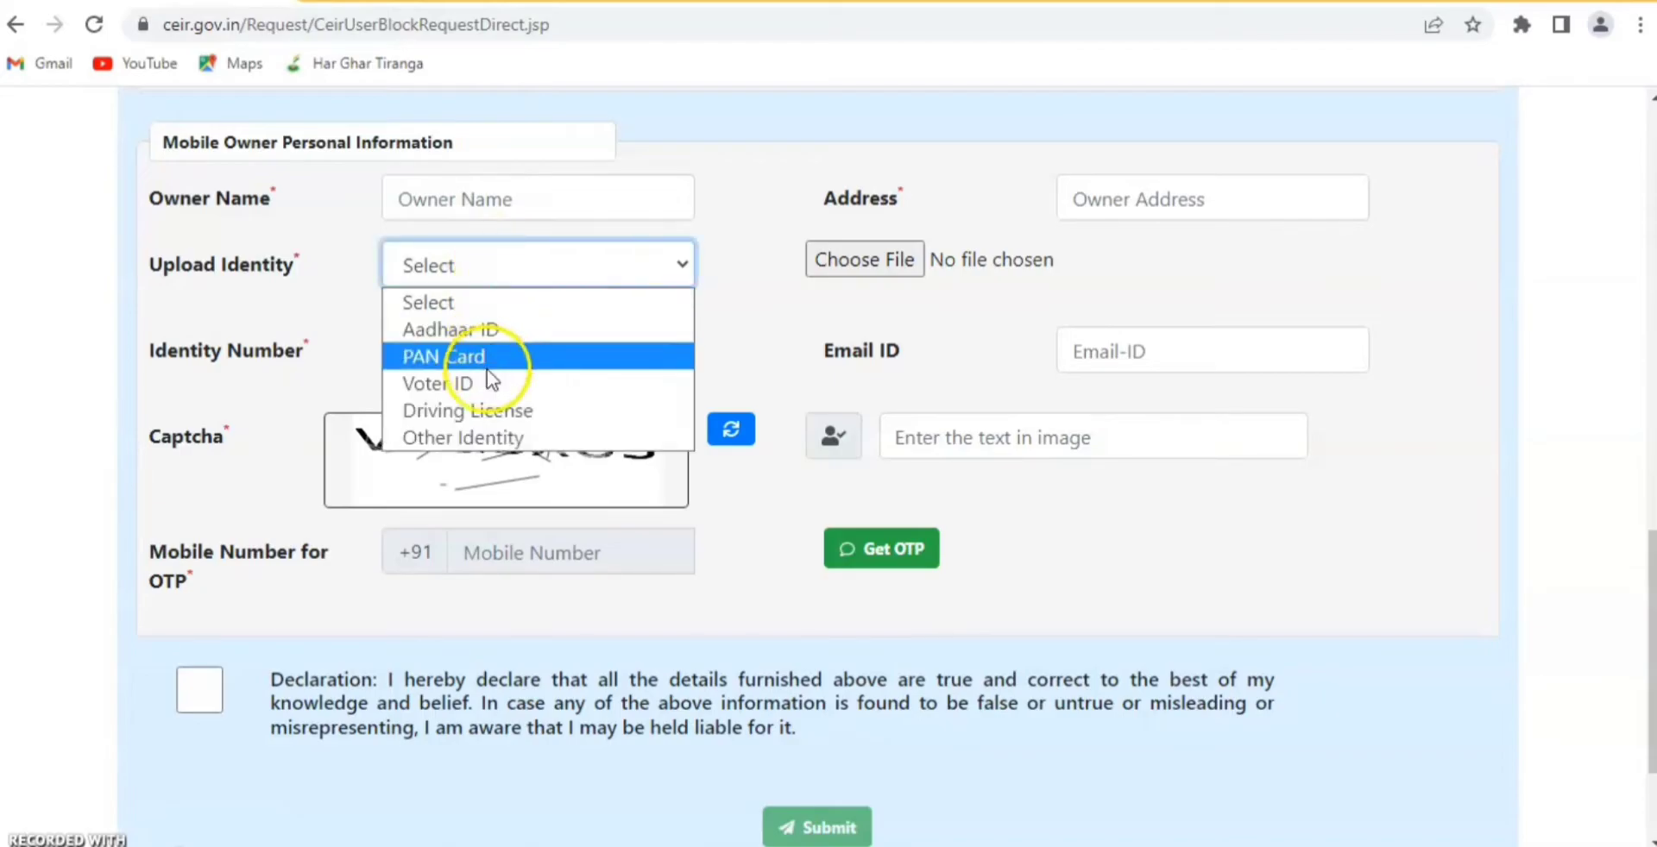
pyautogui.click(336, 276)
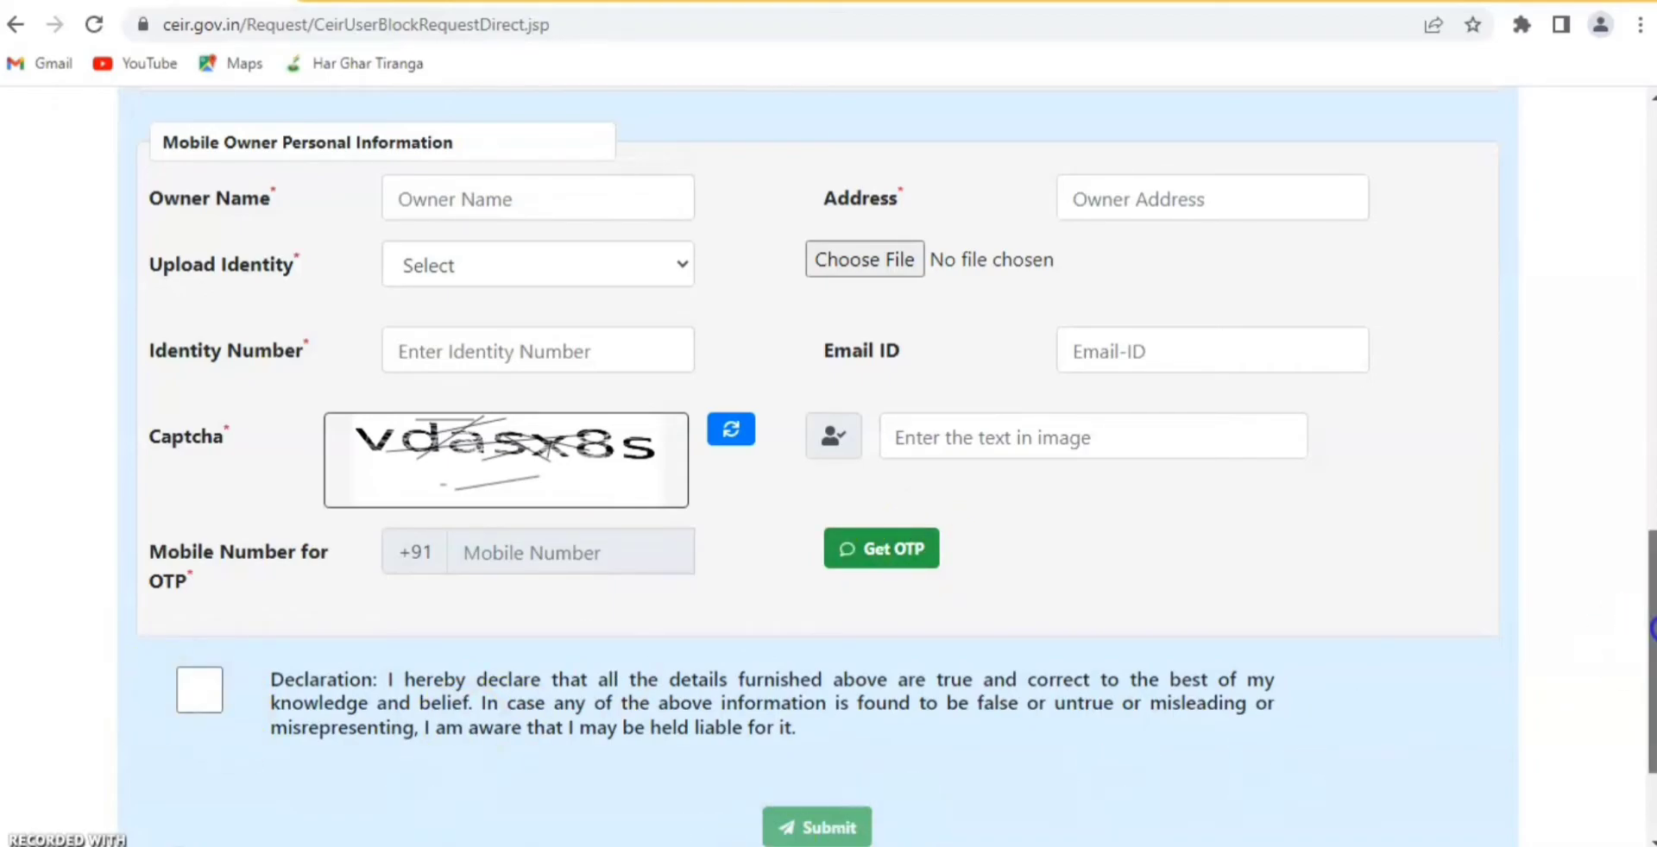
pyautogui.scroll(-2, 1643, 630)
pyautogui.moveTo(1652, 733); pyautogui.dragTo(1652, 155)
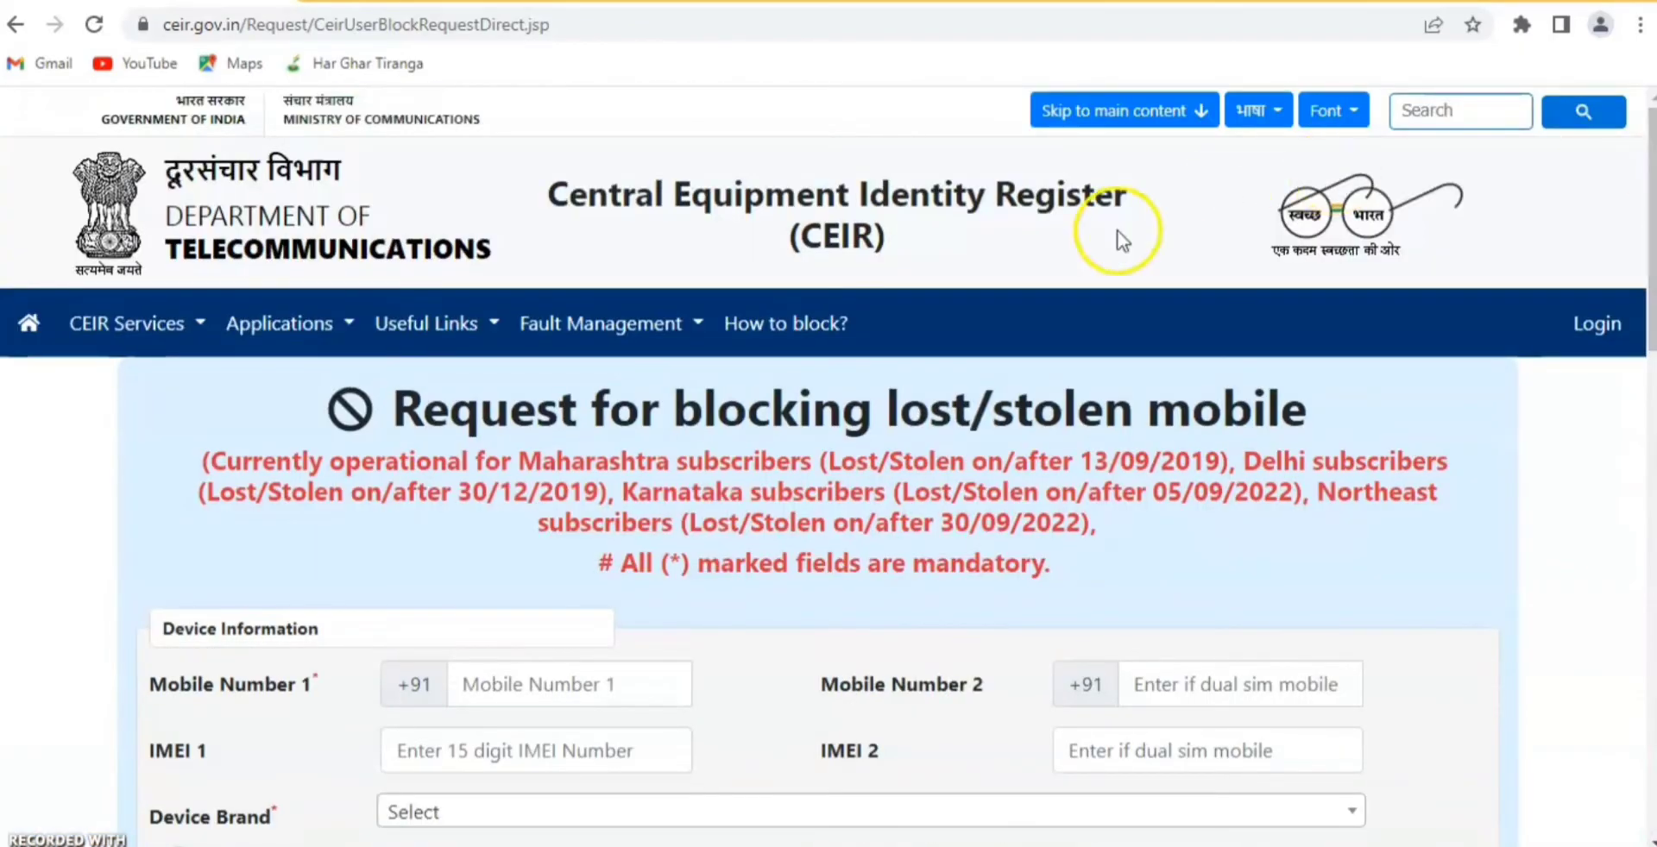
pyautogui.click(121, 231)
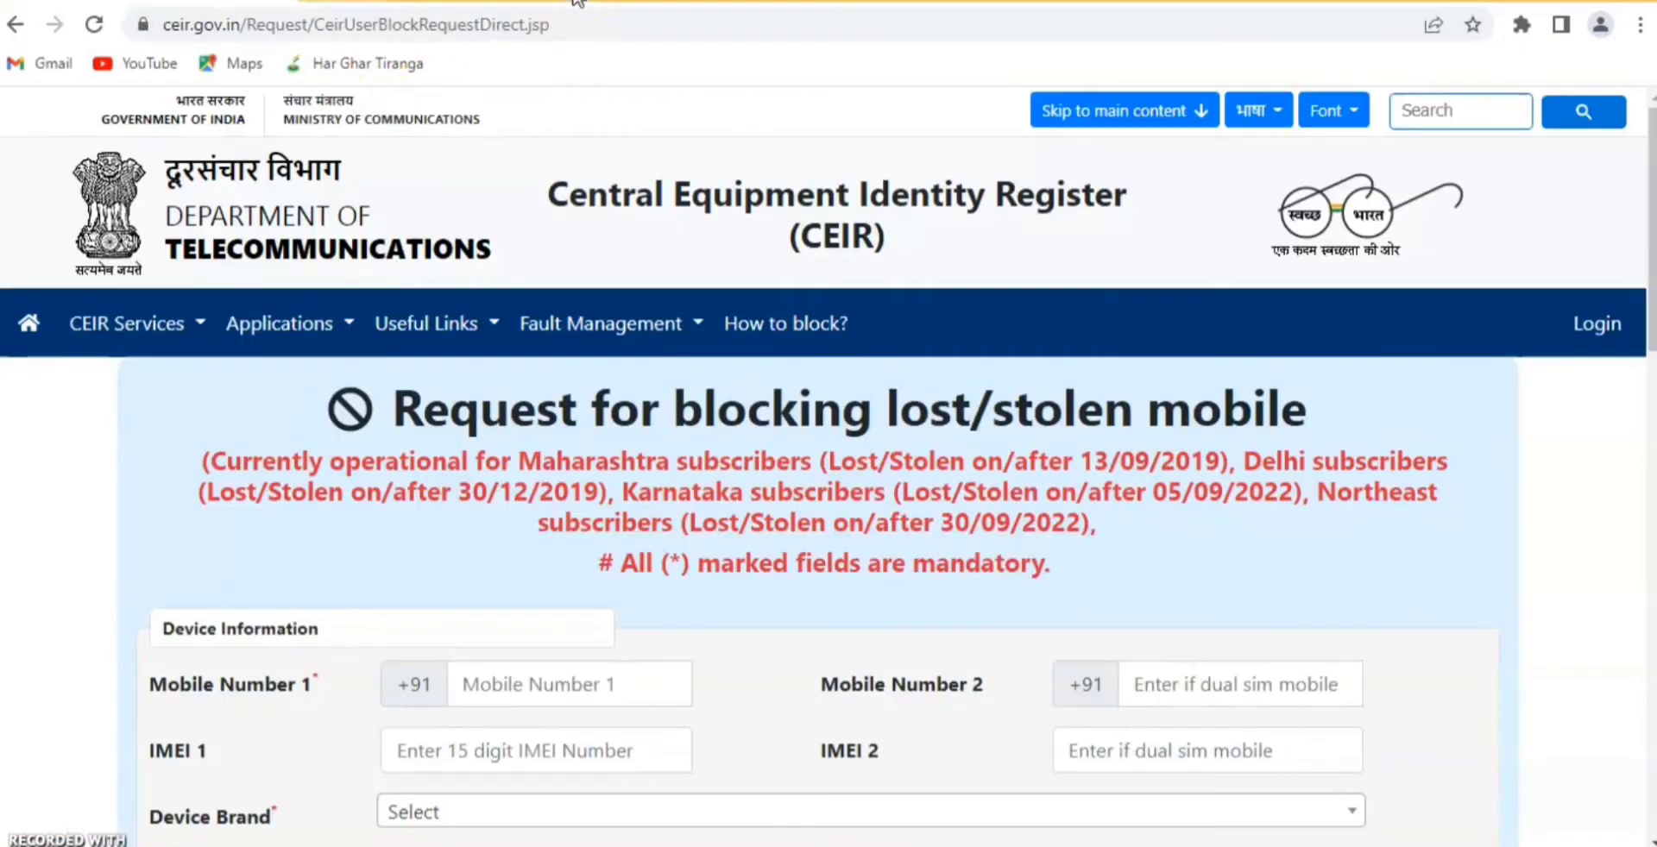
# - Open the request form for un-blocking a found mobile from the home page and review its fields and un-blocking reasons
pyautogui.click(17, 31)
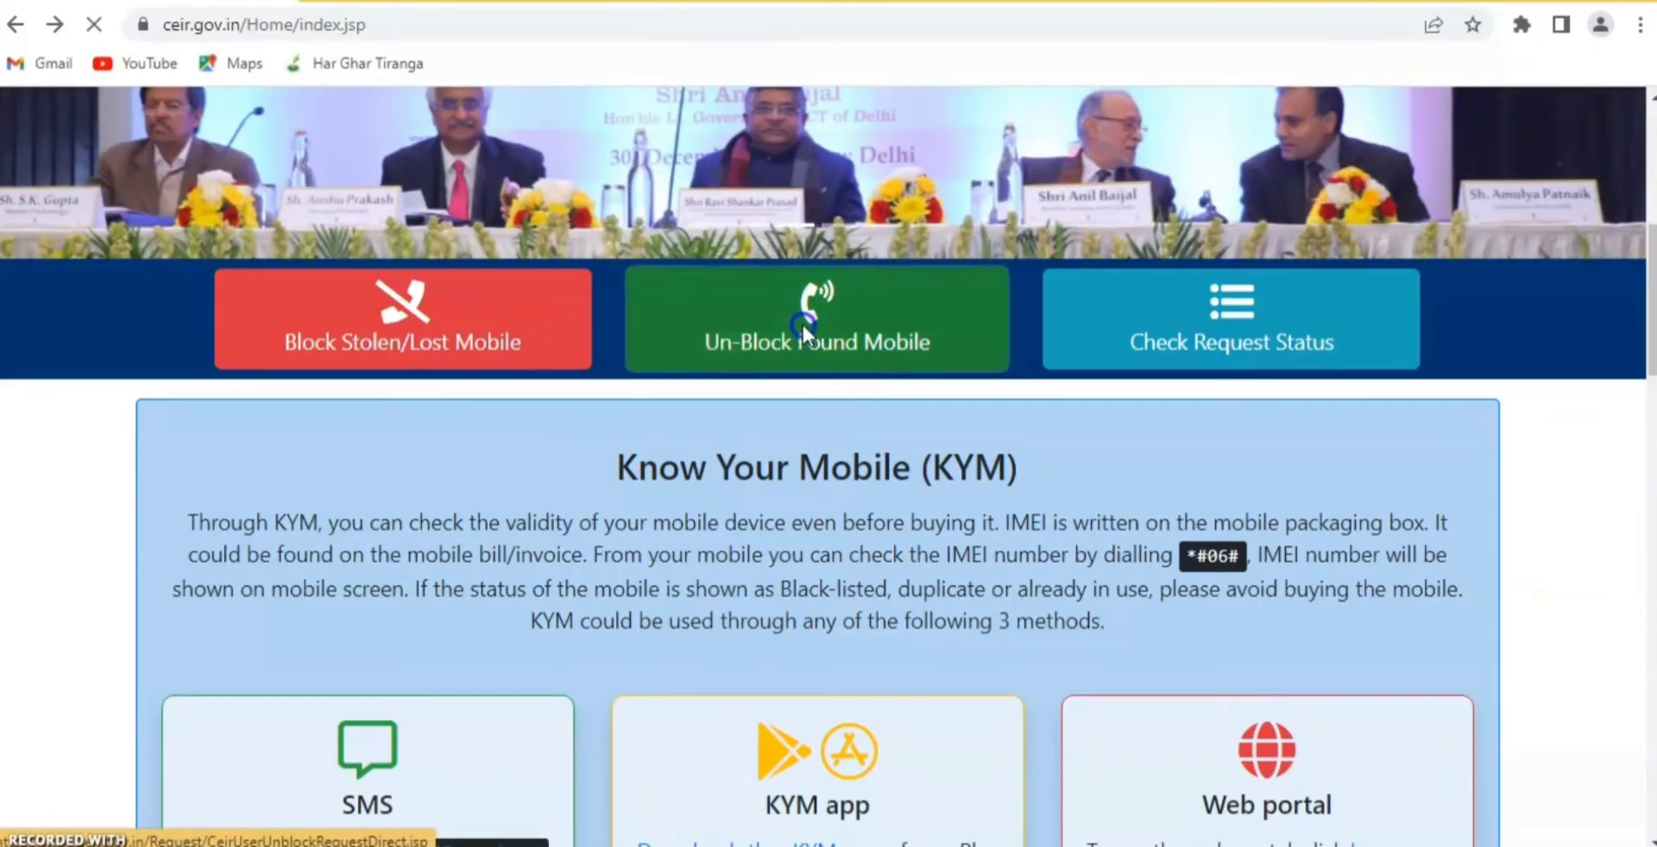
pyautogui.click(804, 336)
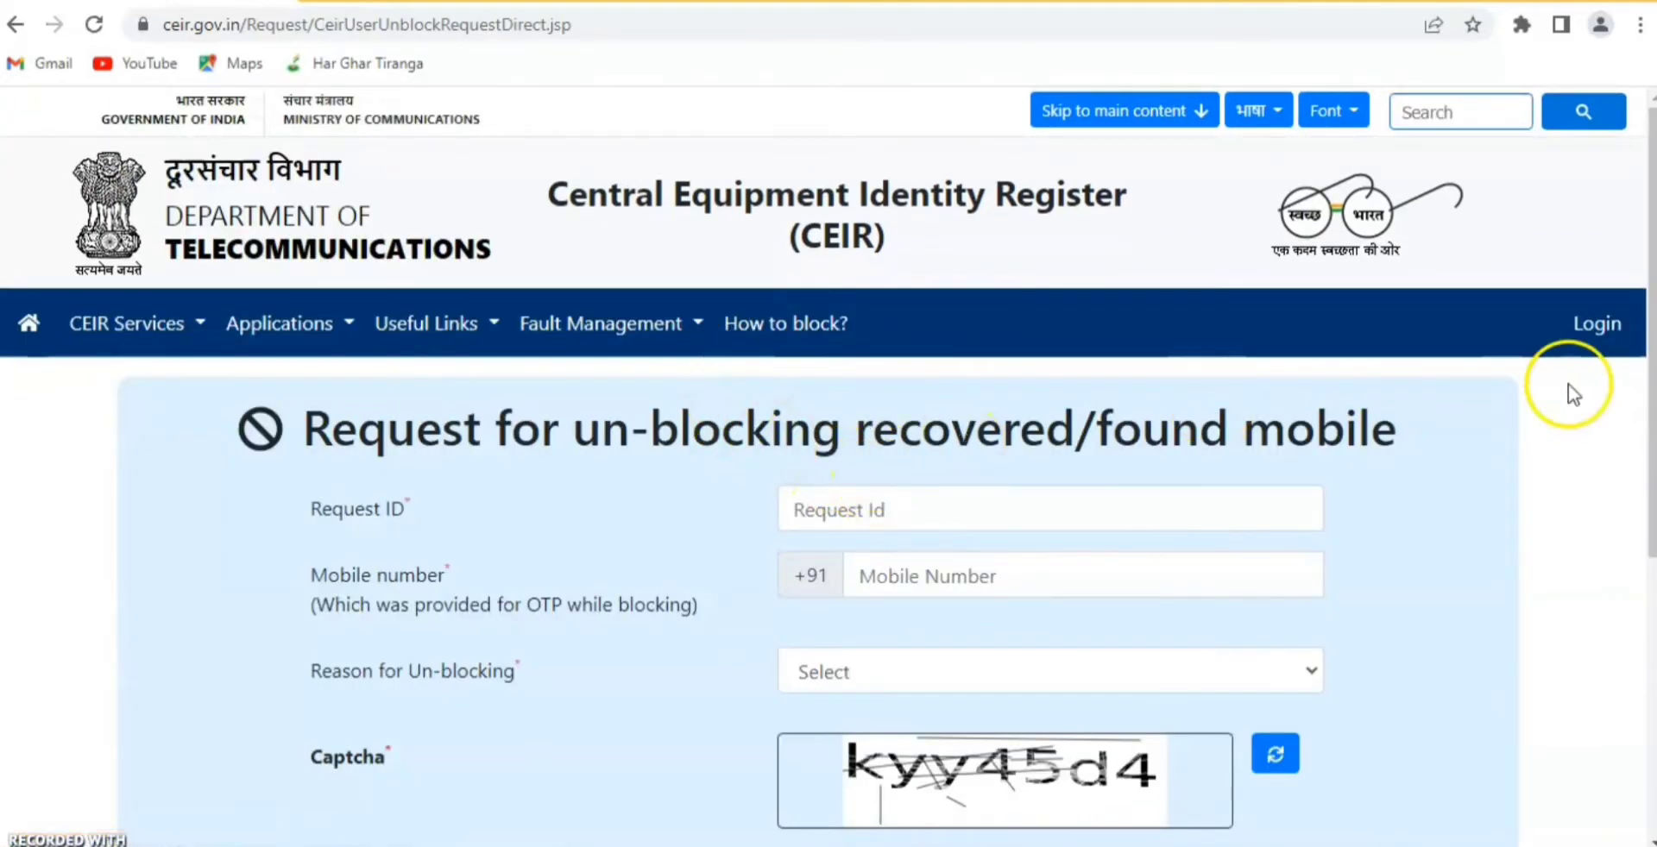
pyautogui.moveTo(1648, 358); pyautogui.dragTo(1648, 552)
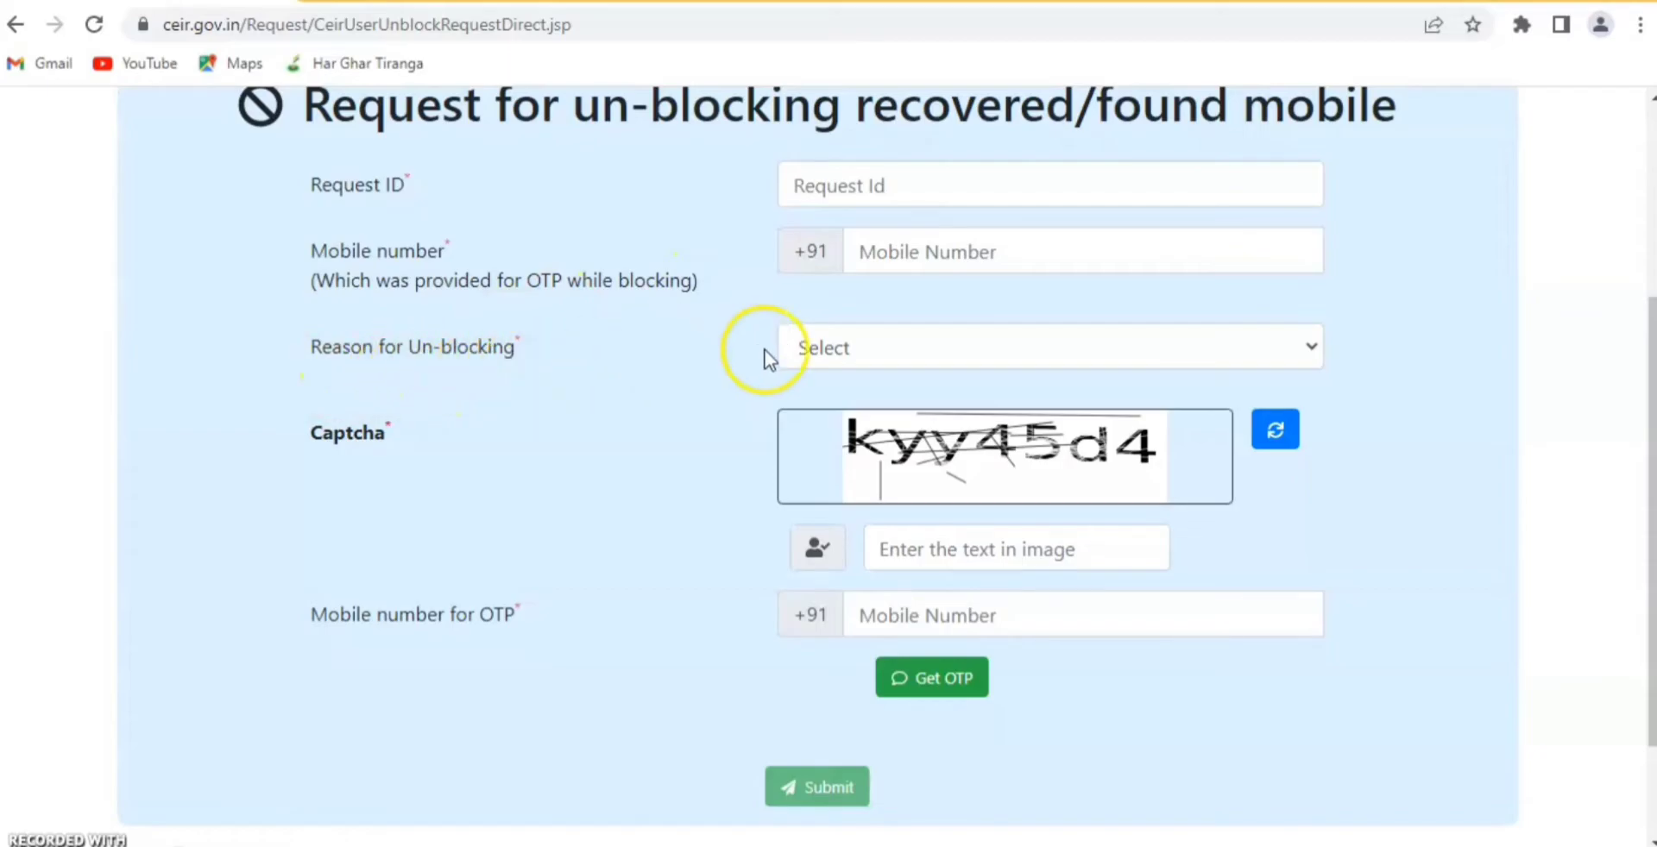
pyautogui.click(906, 350)
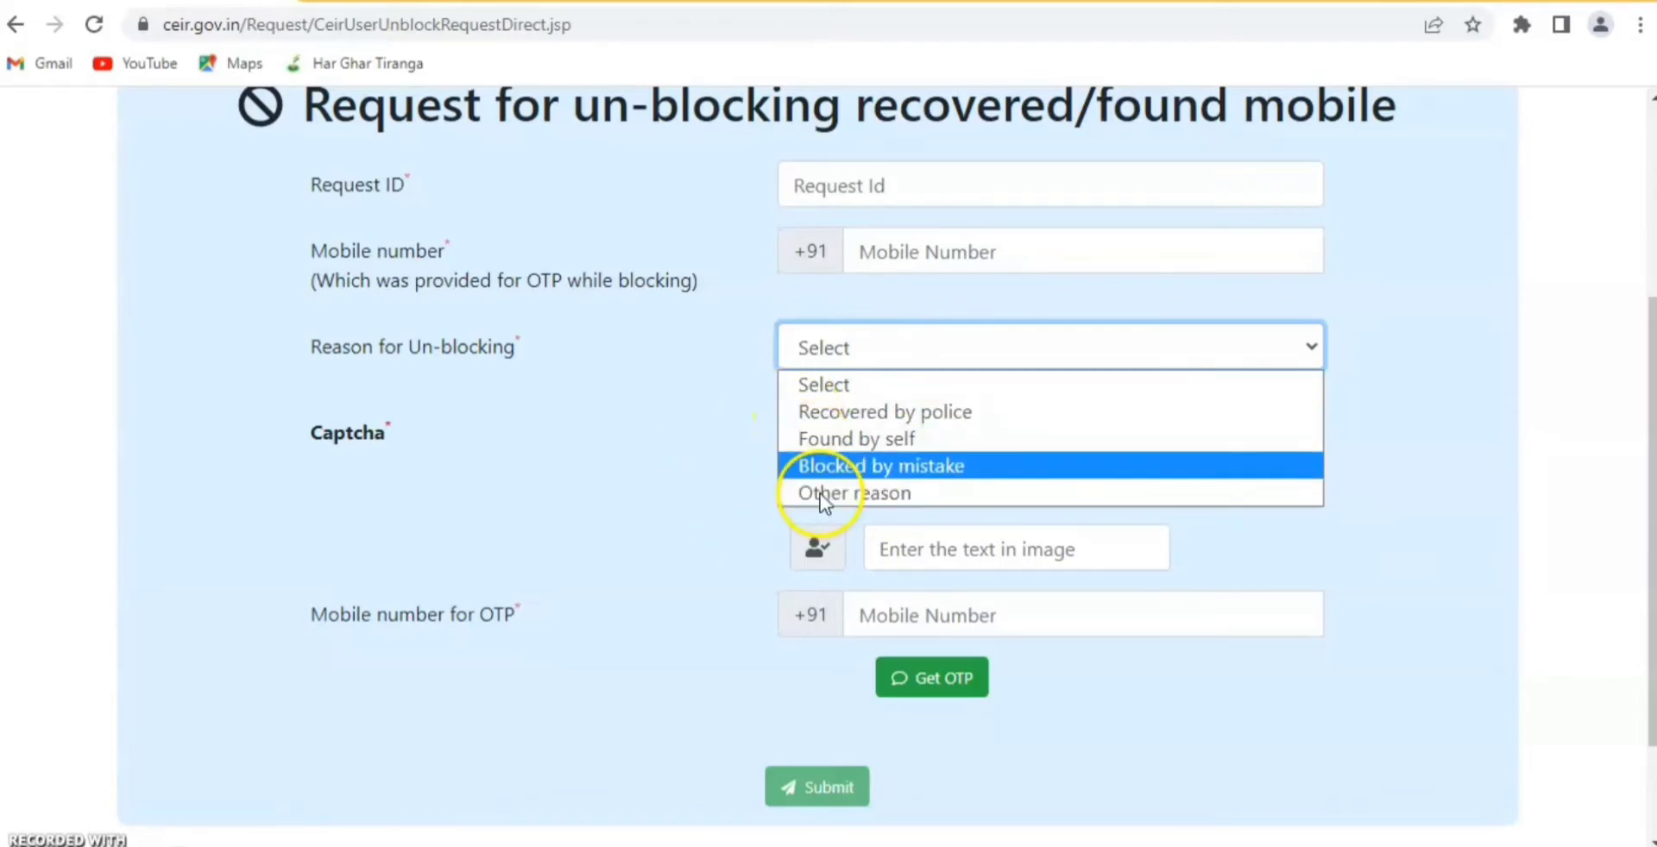
pyautogui.click(712, 380)
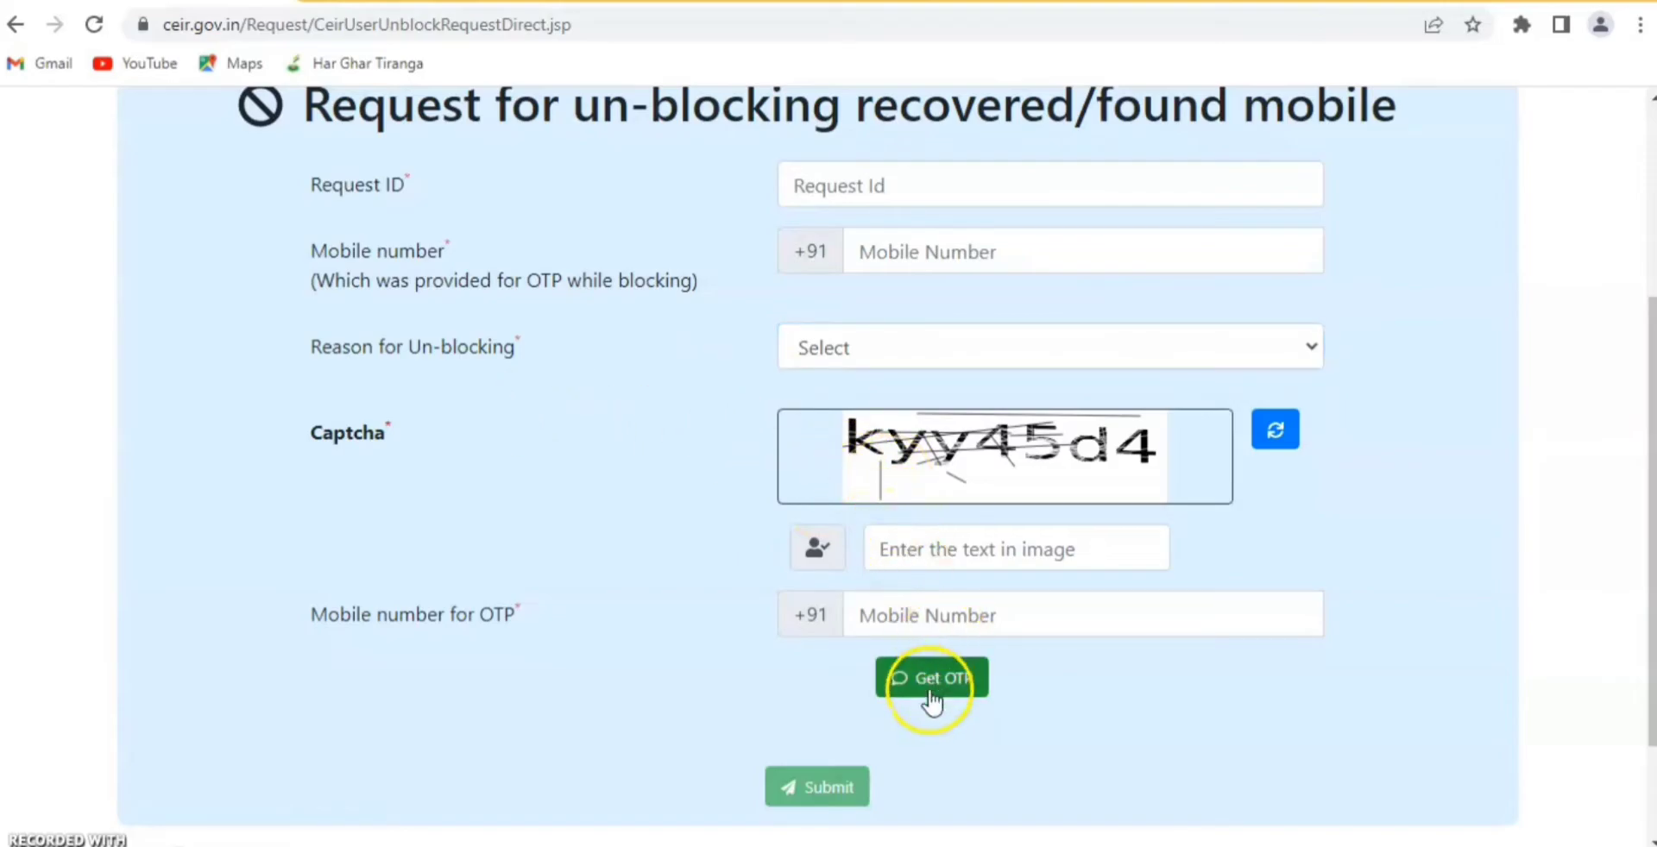
pyautogui.click(803, 800)
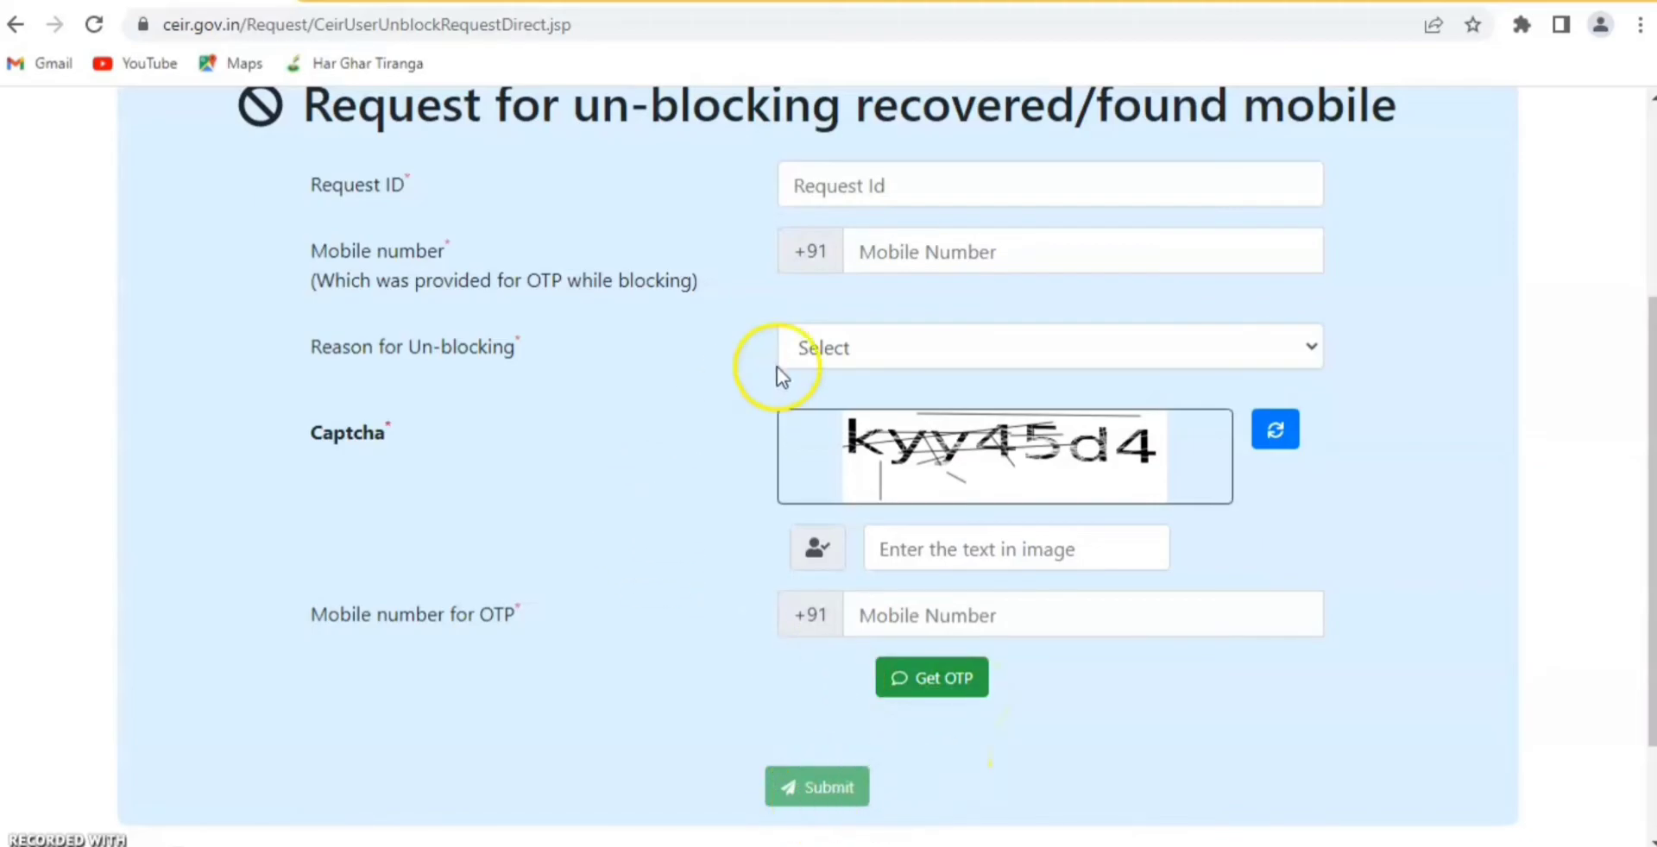
# - Go back to the home page and open the page for checking a lost/stolen mobile request's status
pyautogui.click(16, 24)
pyautogui.click(200, 184)
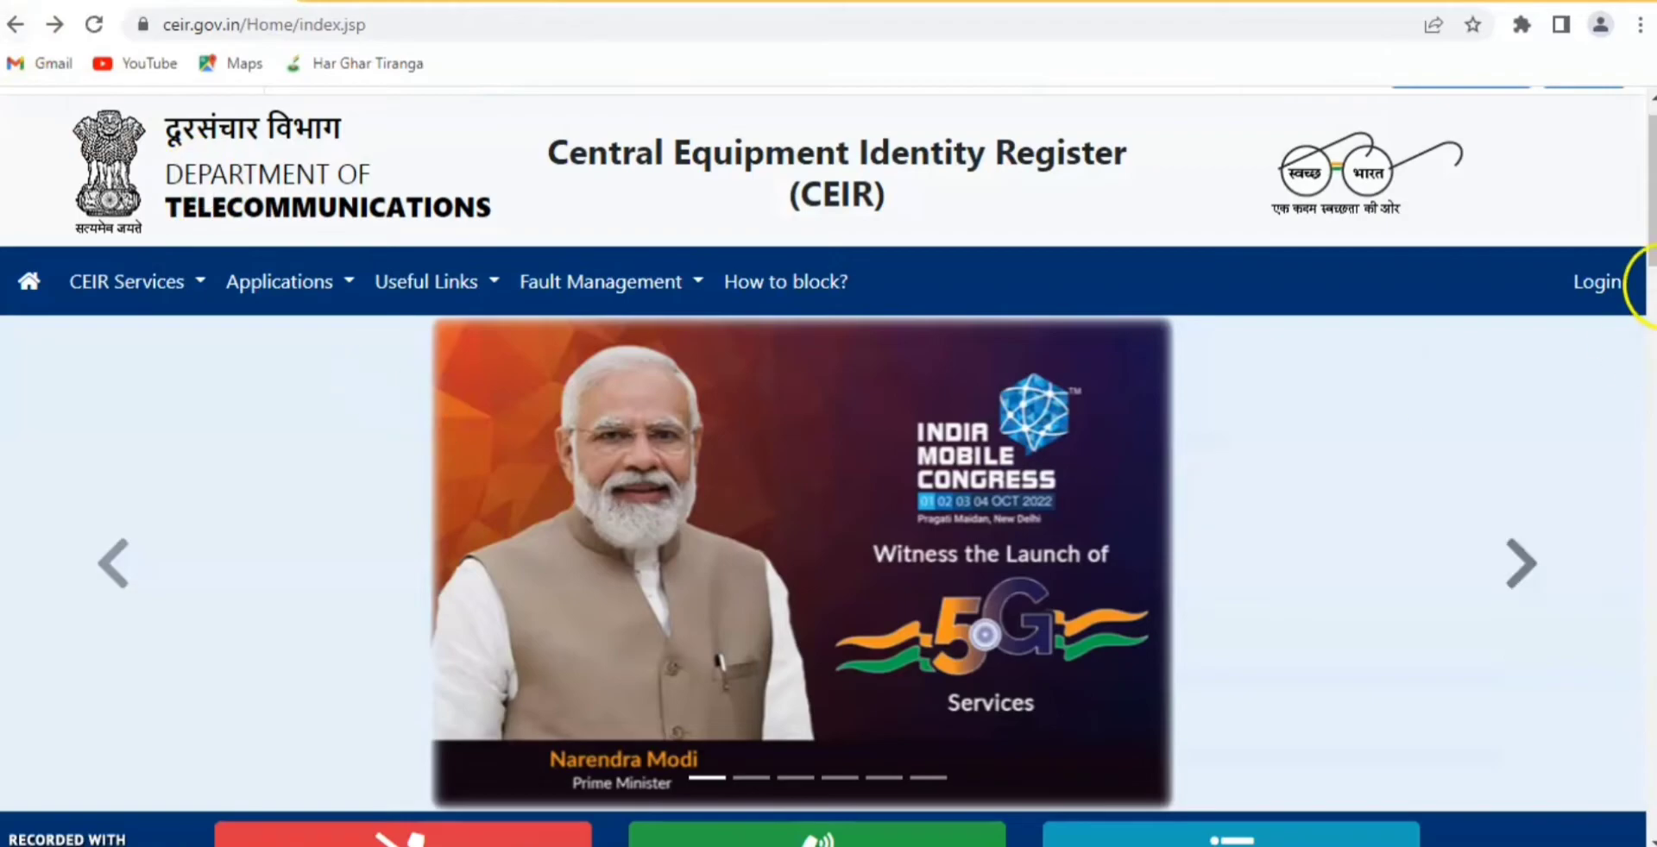
pyautogui.moveTo(1650, 232); pyautogui.dragTo(1649, 359)
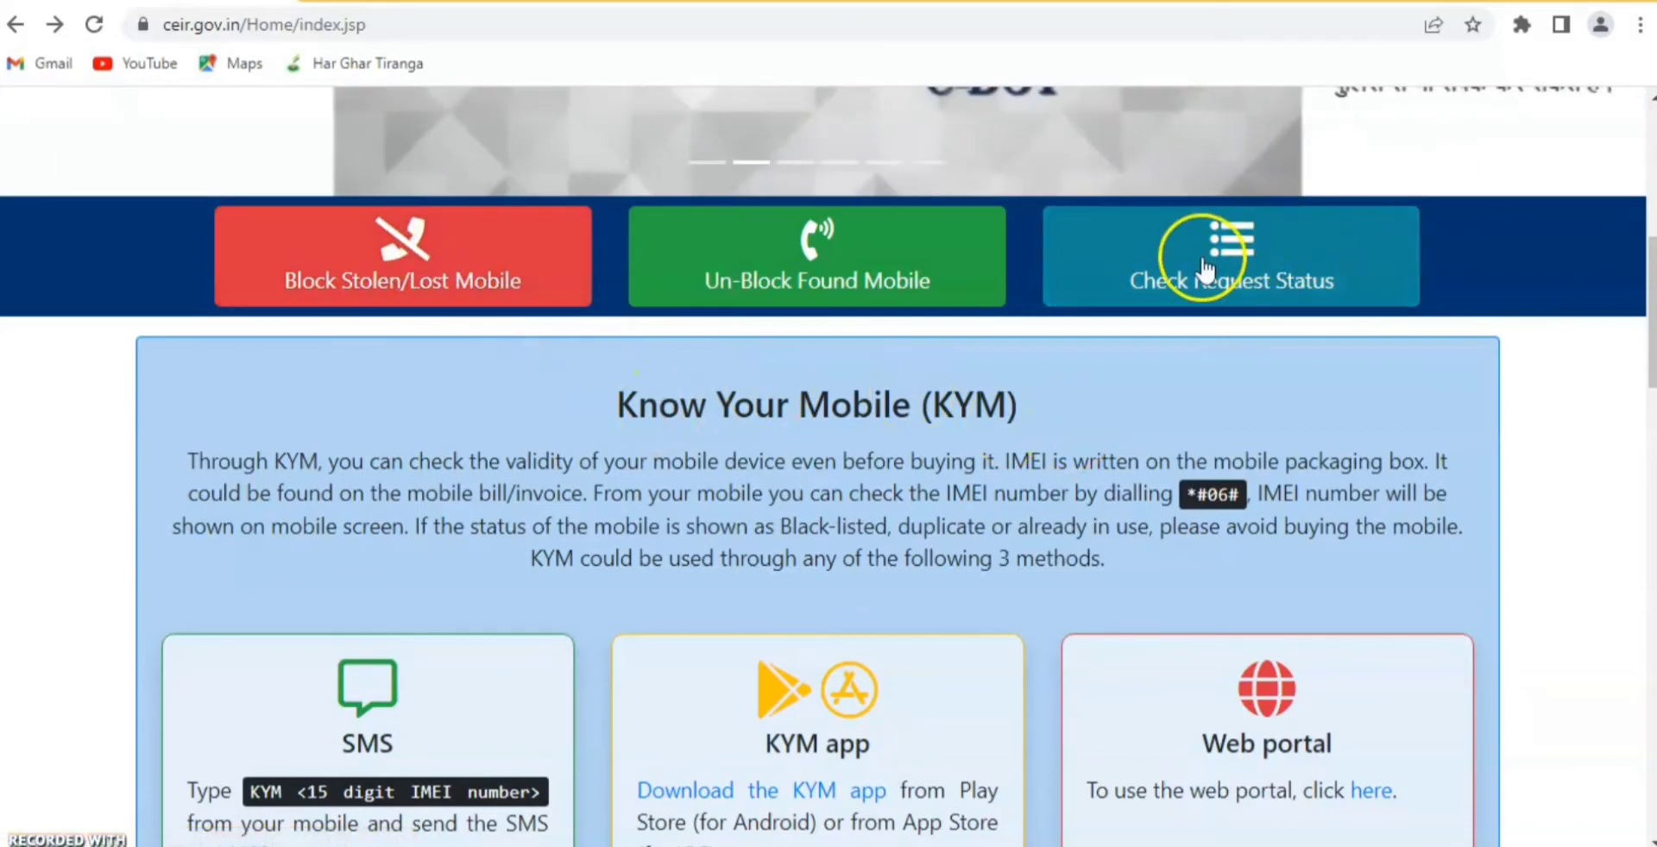
pyautogui.click(1241, 275)
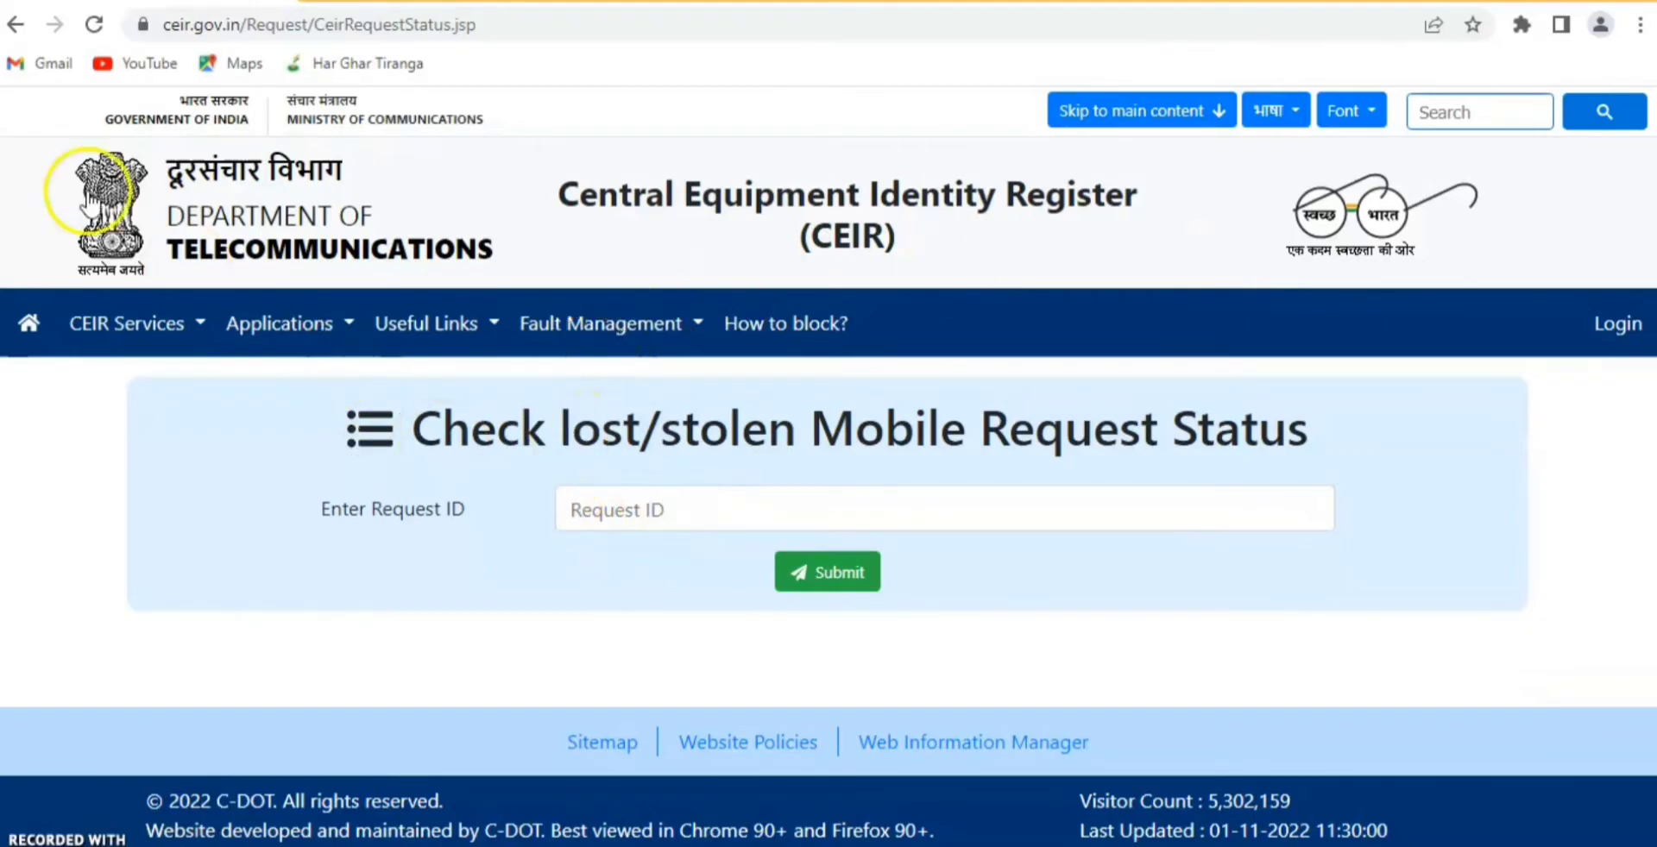
# - Return to the home page and examine the SMS, app and web portal methods of Know Your Mobile
pyautogui.click(18, 25)
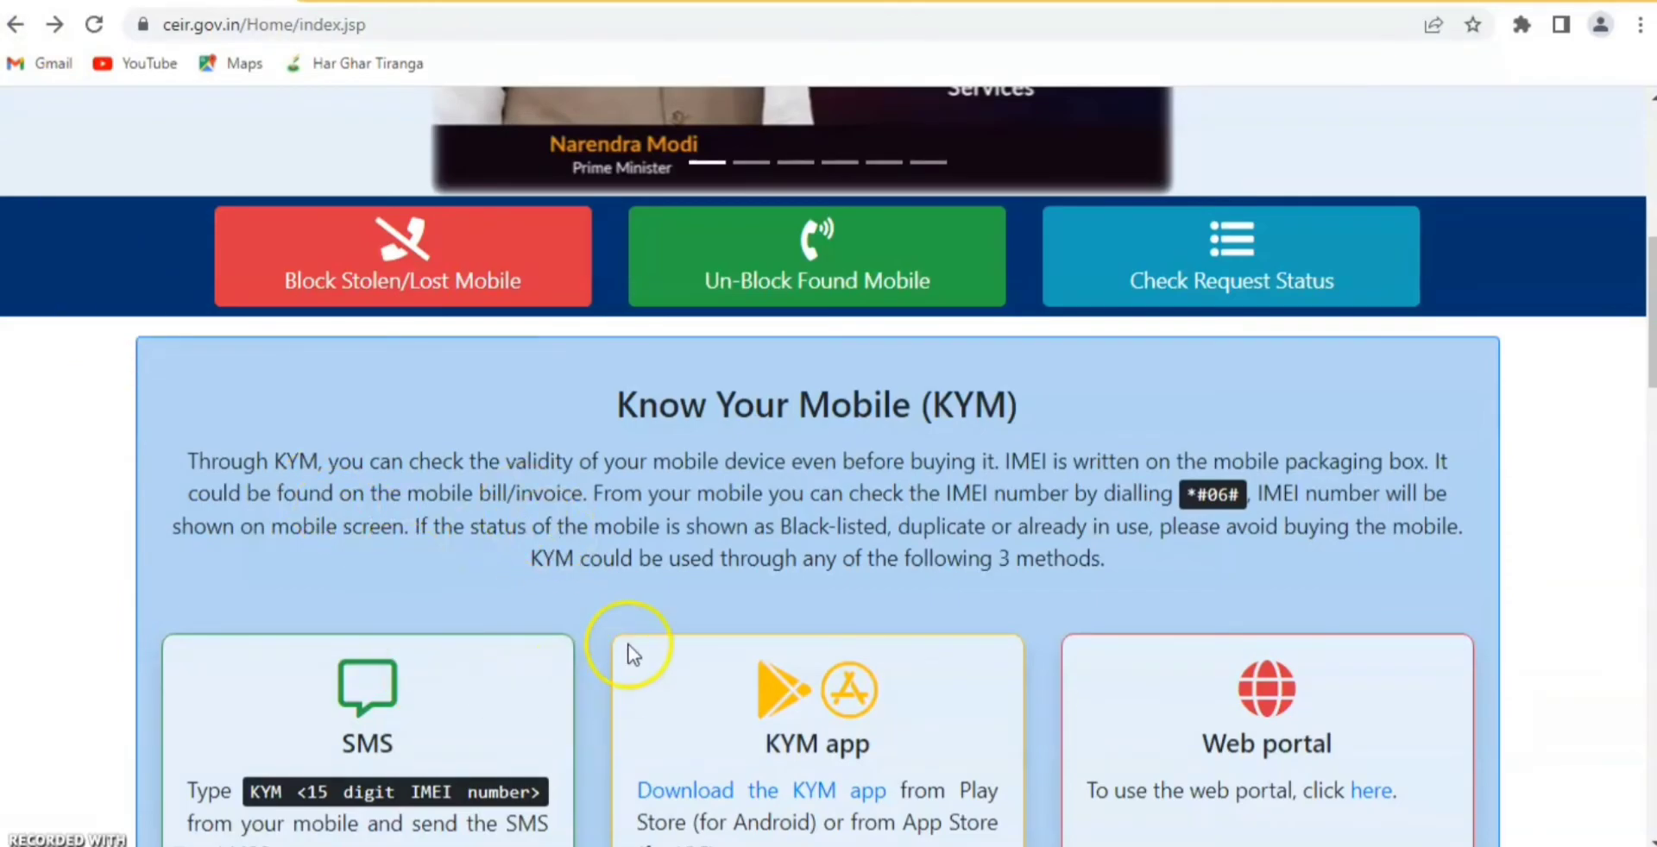
pyautogui.moveTo(1650, 350); pyautogui.dragTo(1650, 442)
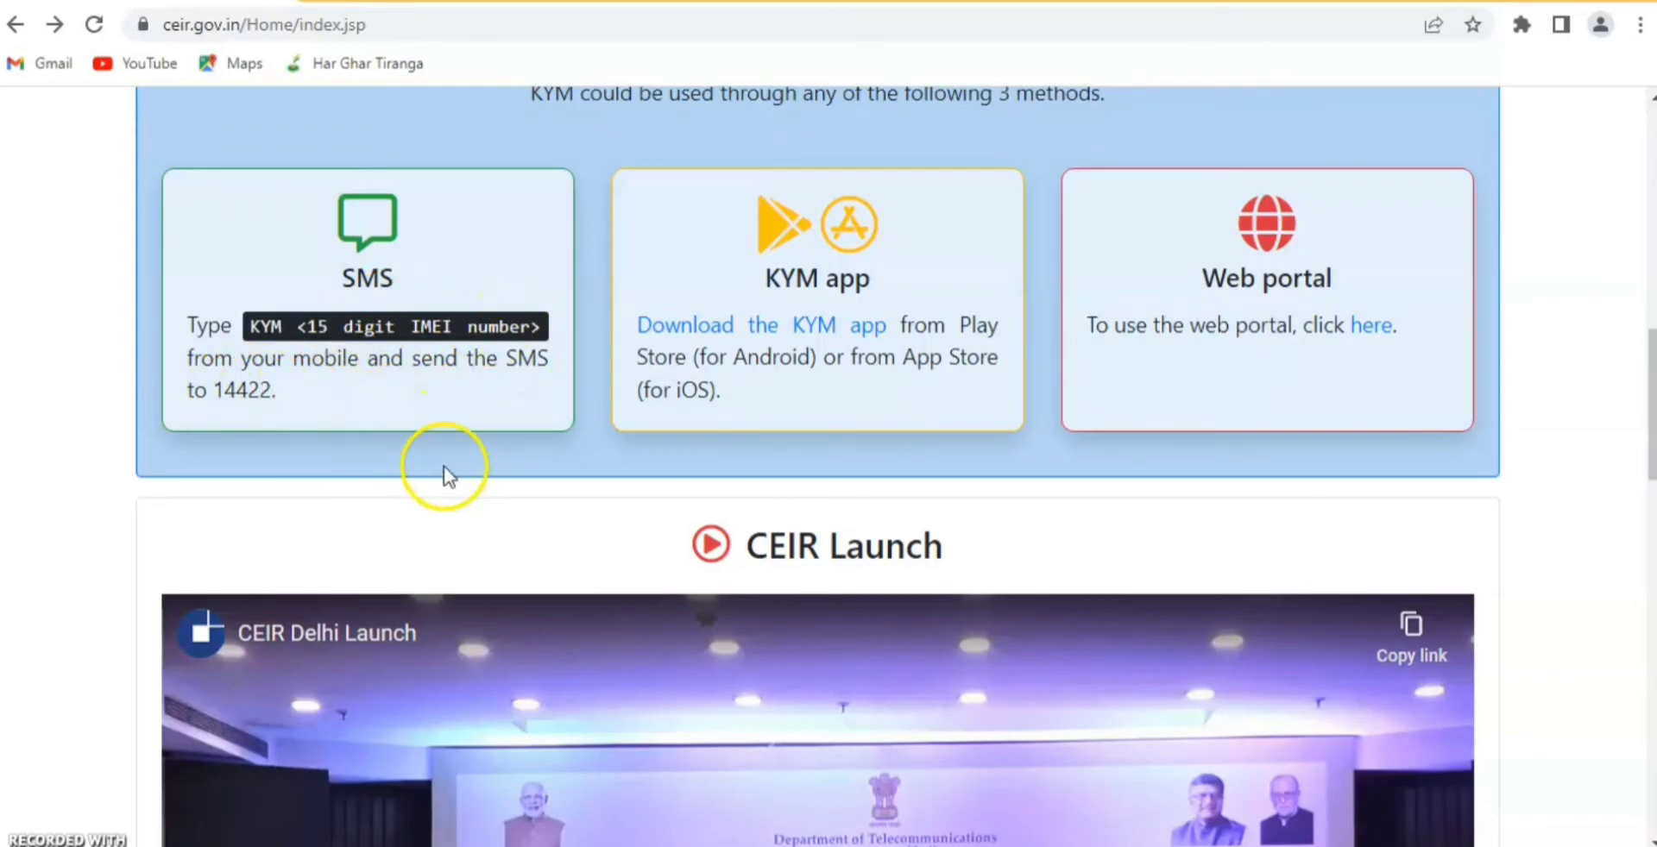
pyautogui.moveTo(1650, 431); pyautogui.dragTo(1652, 185)
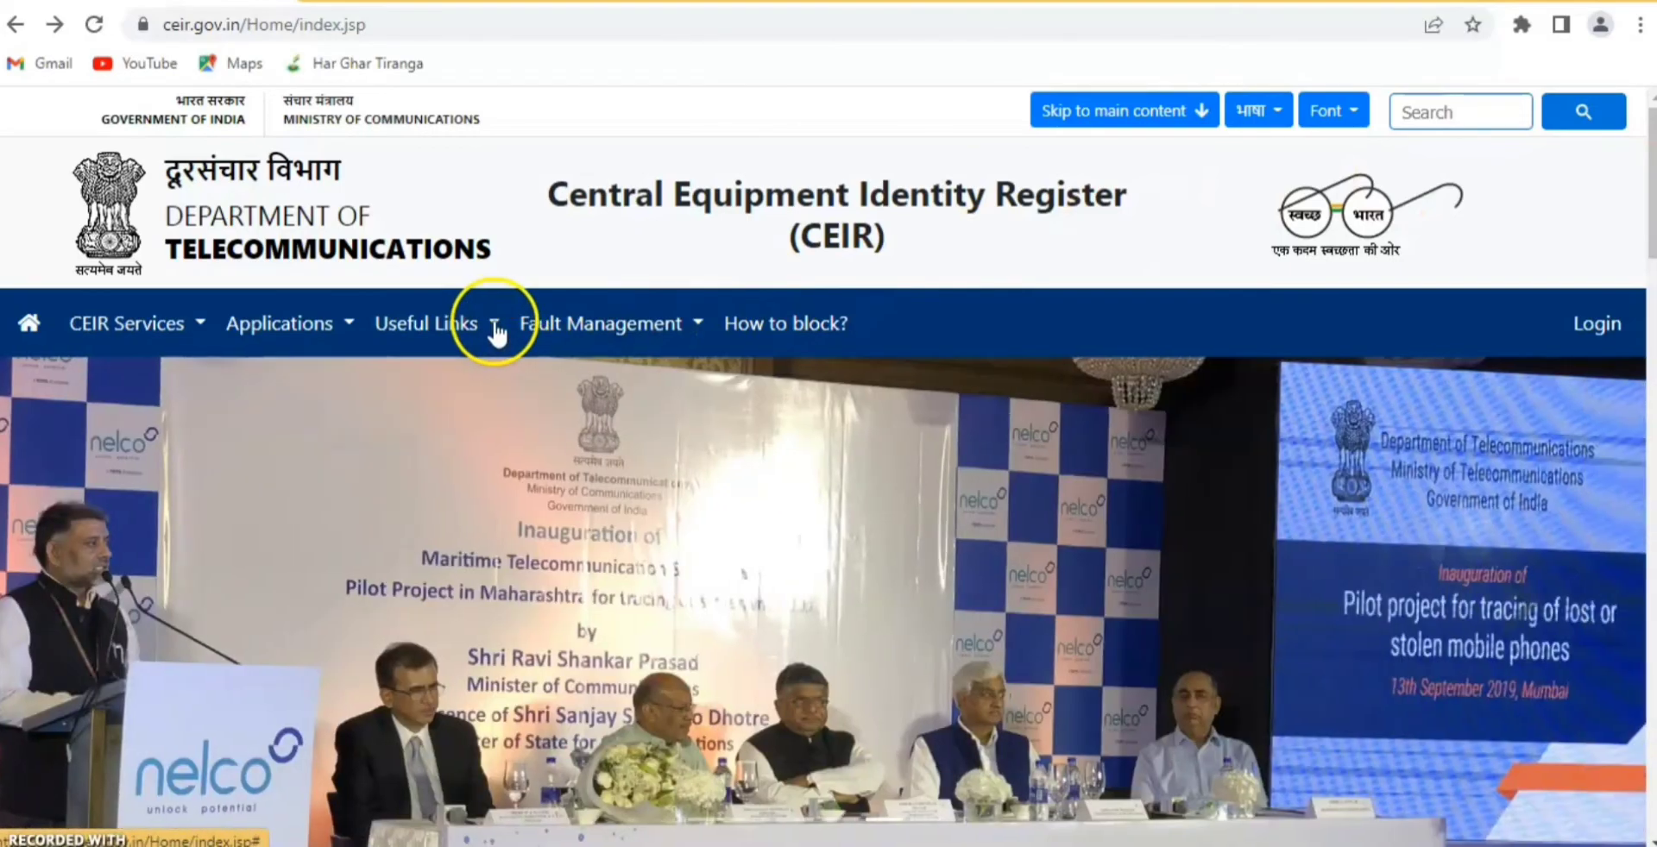
# - Look through the site's useful links and applications, view the IMEI Verification page, and return to the home page
pyautogui.click(496, 326)
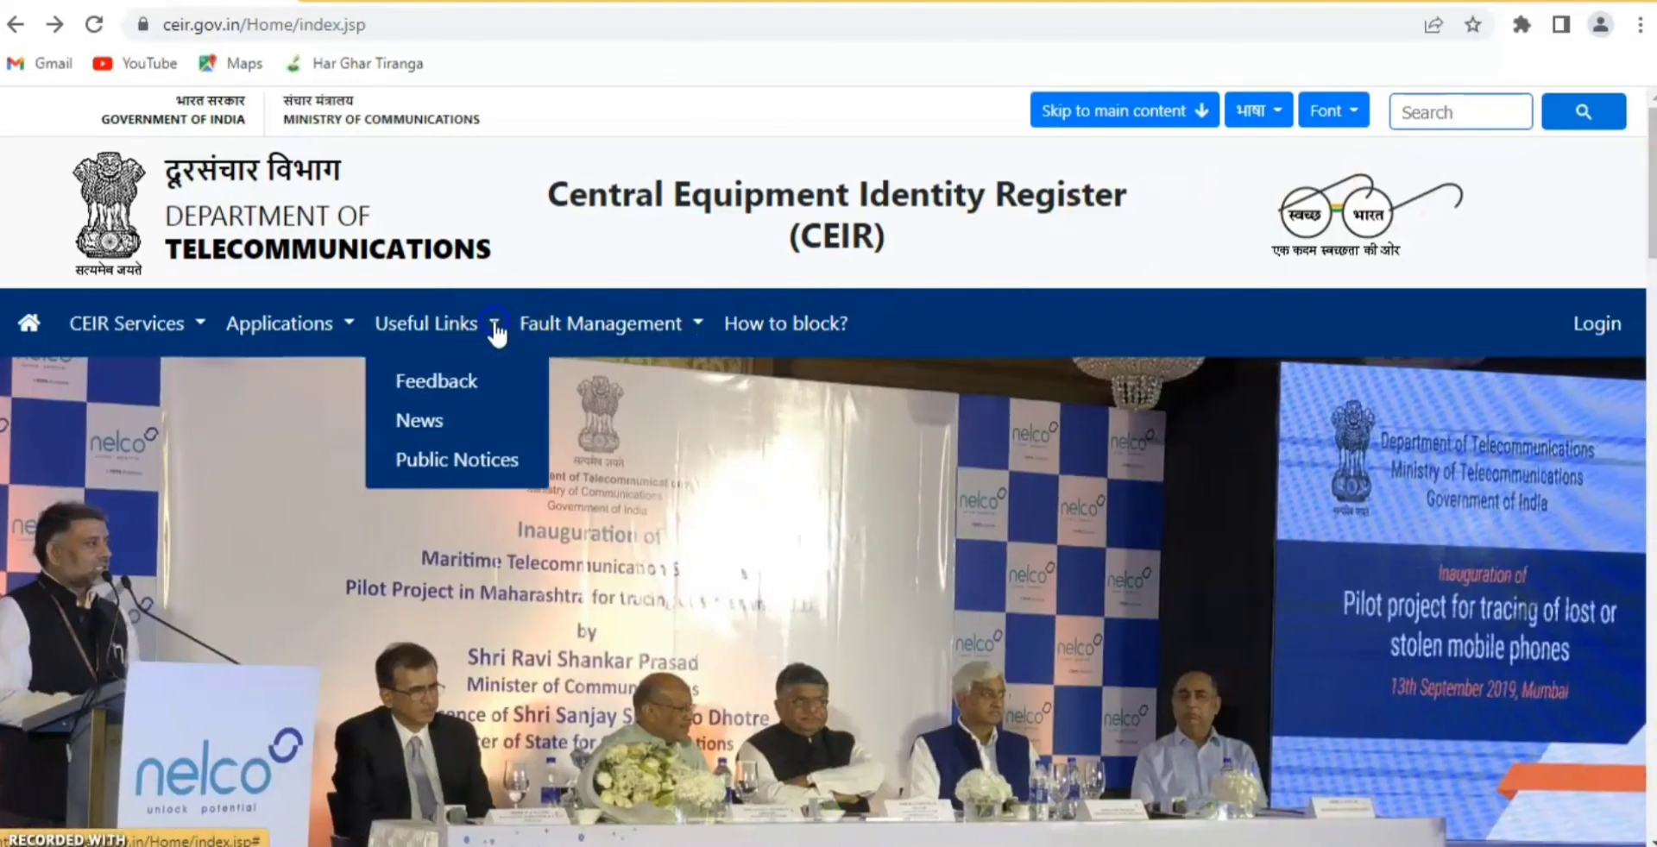
pyautogui.click(350, 326)
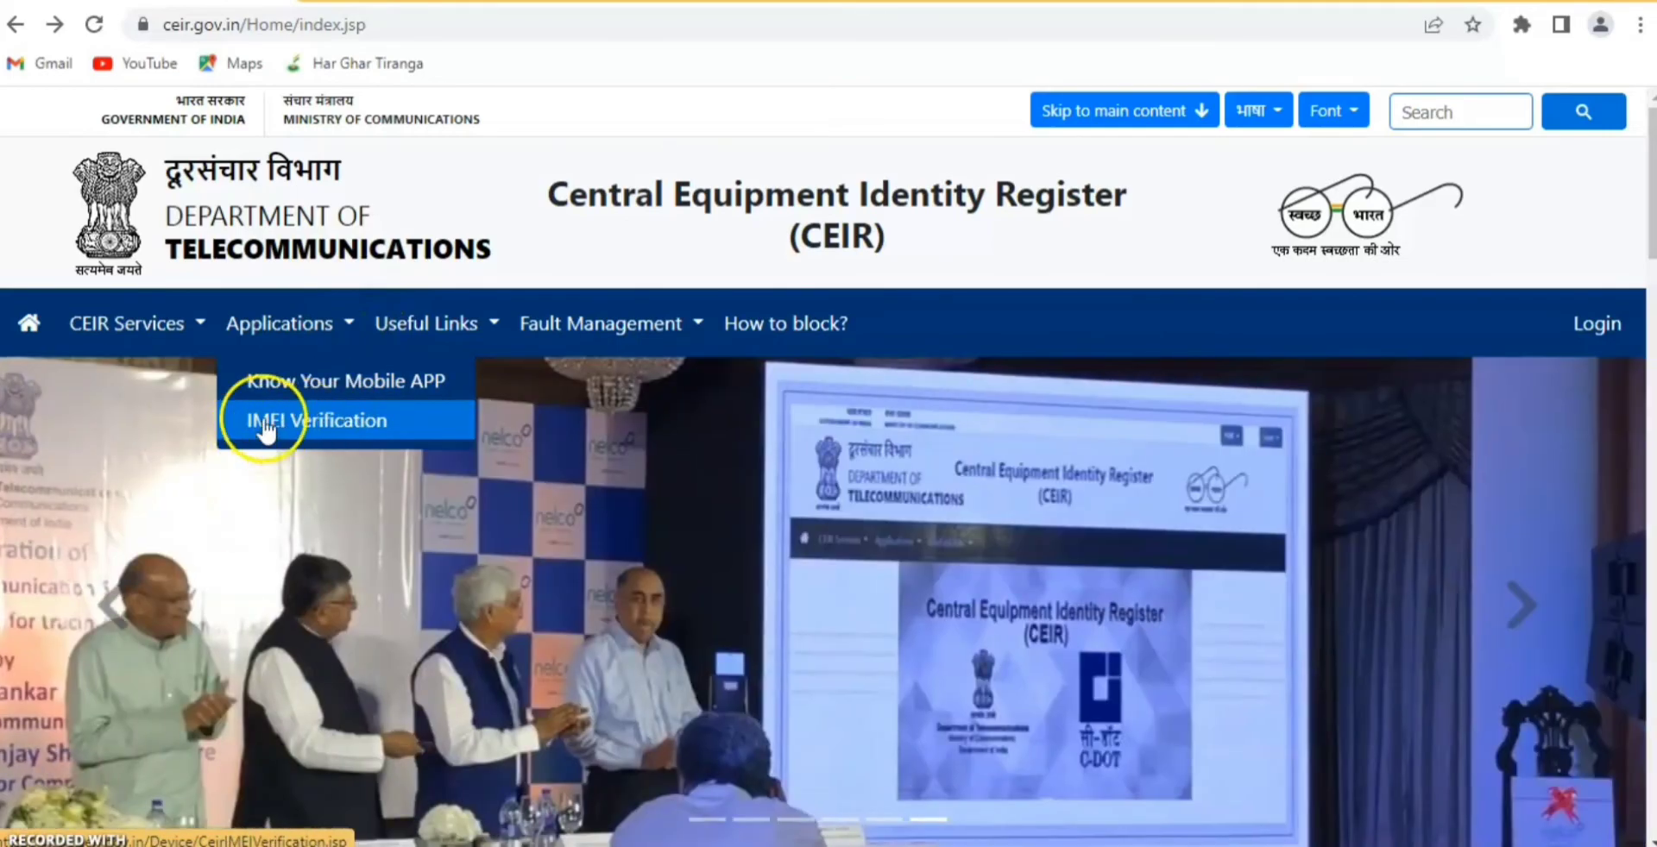
pyautogui.click(275, 436)
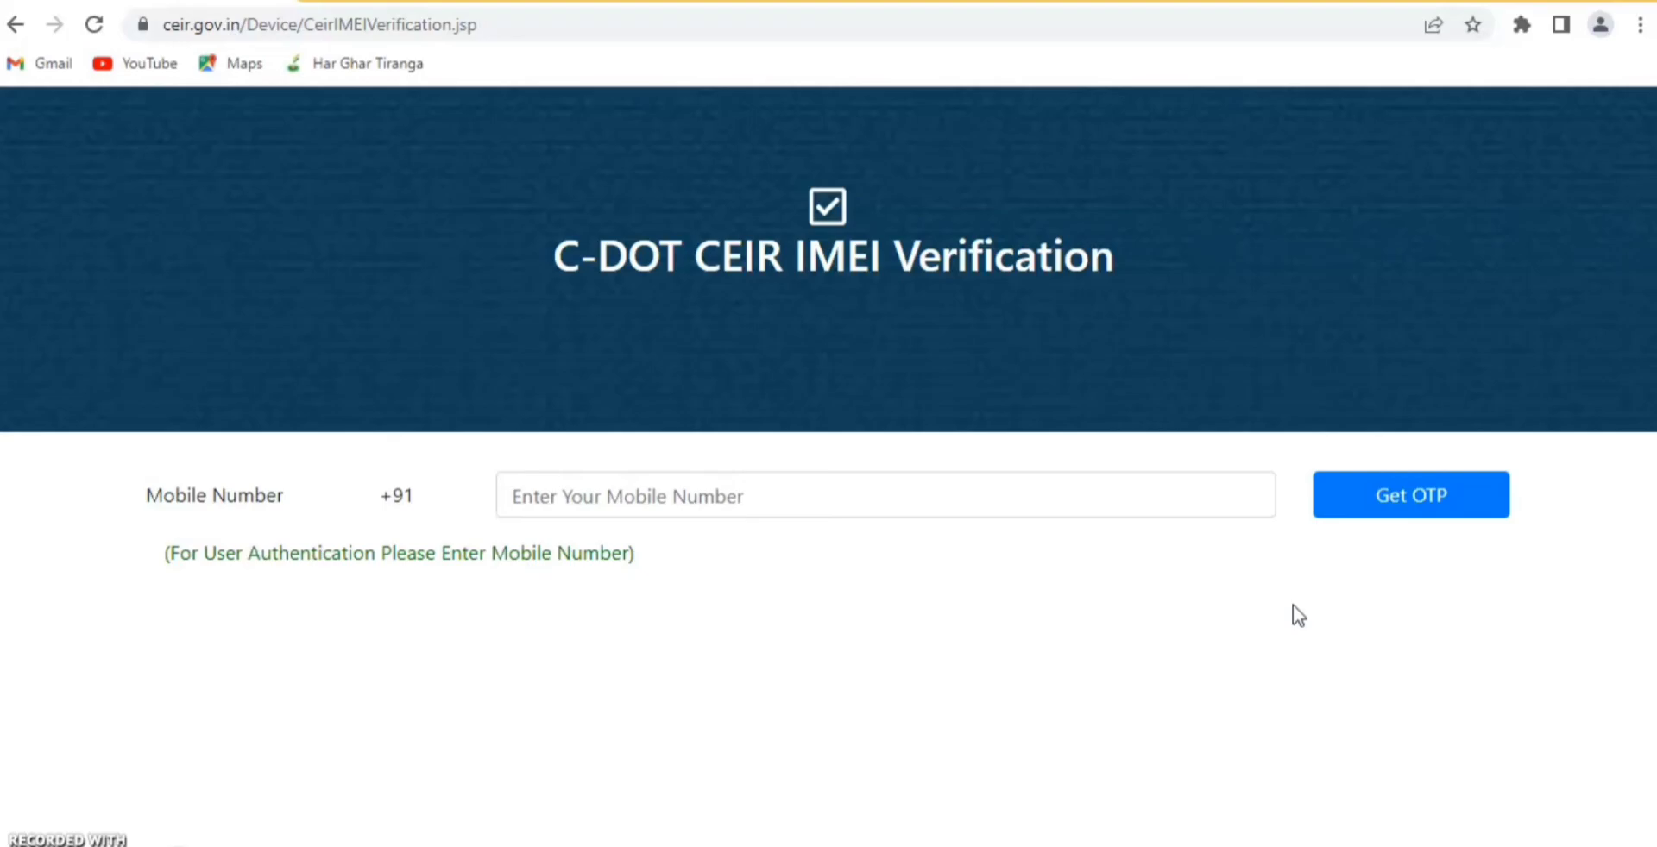
pyautogui.click(18, 25)
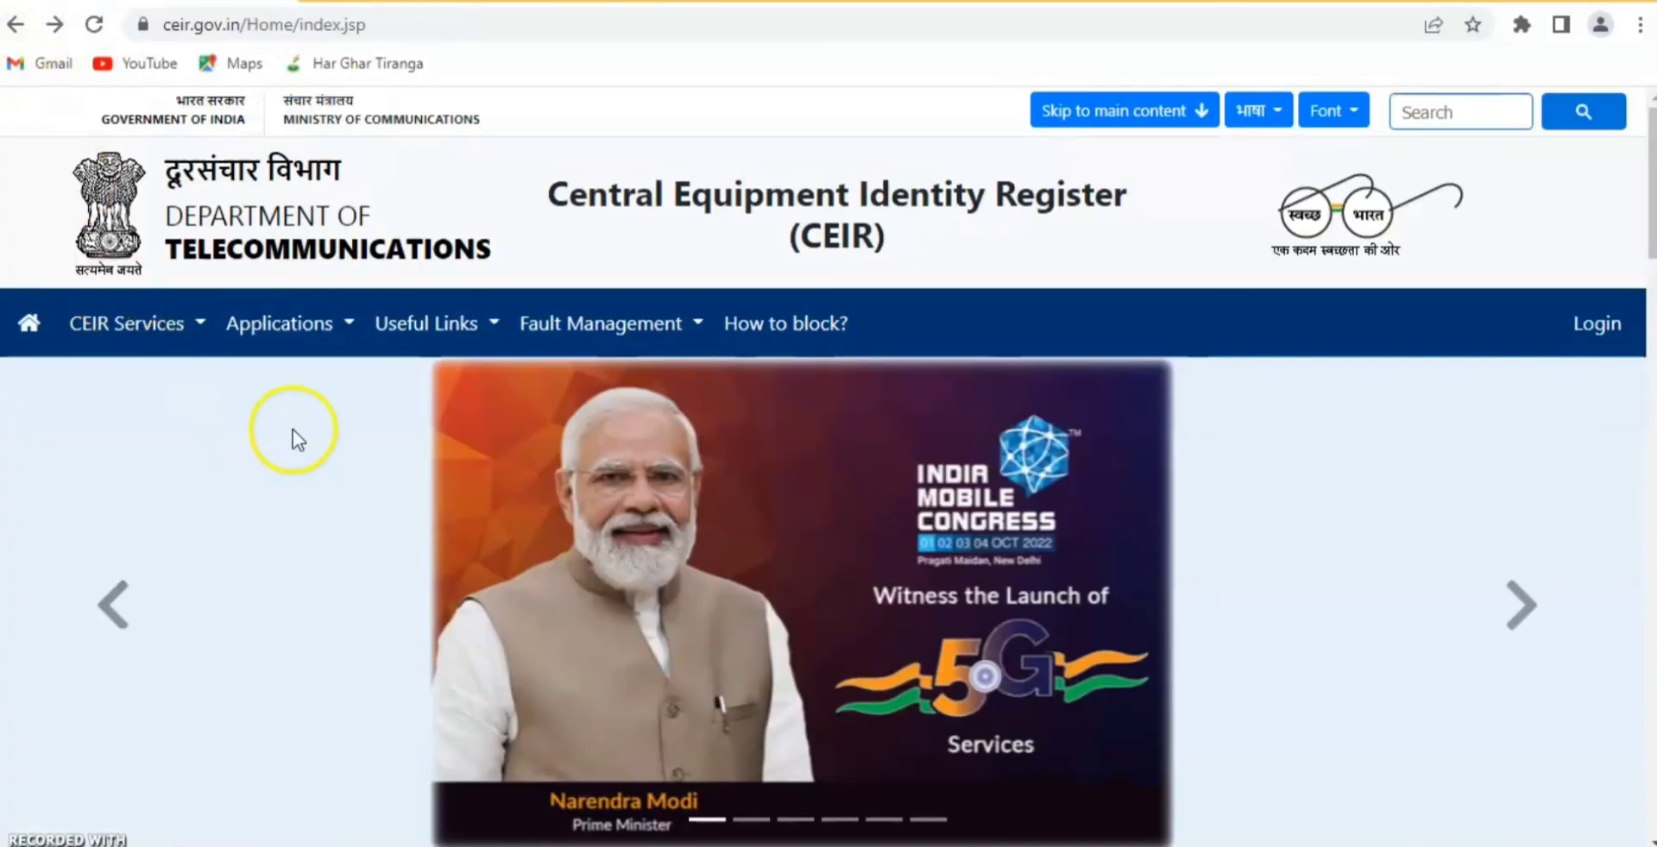